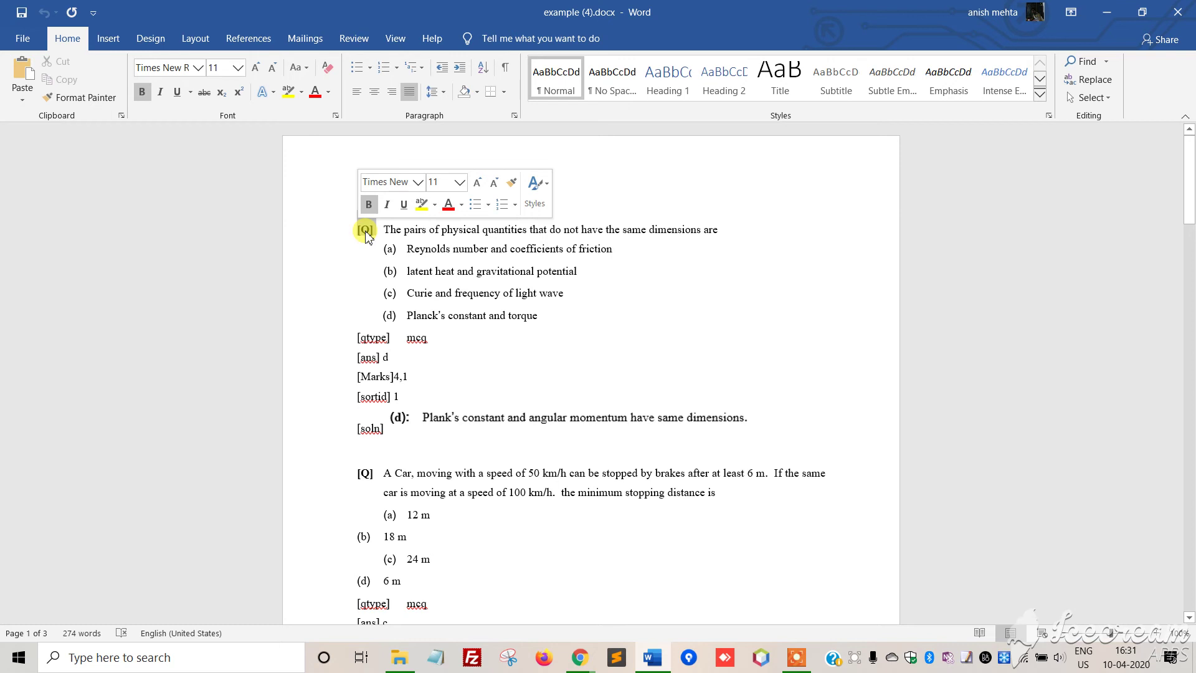
- Highlight the first question's [Q] tag and its (a) to (d) option labels in turn
click(371, 226)
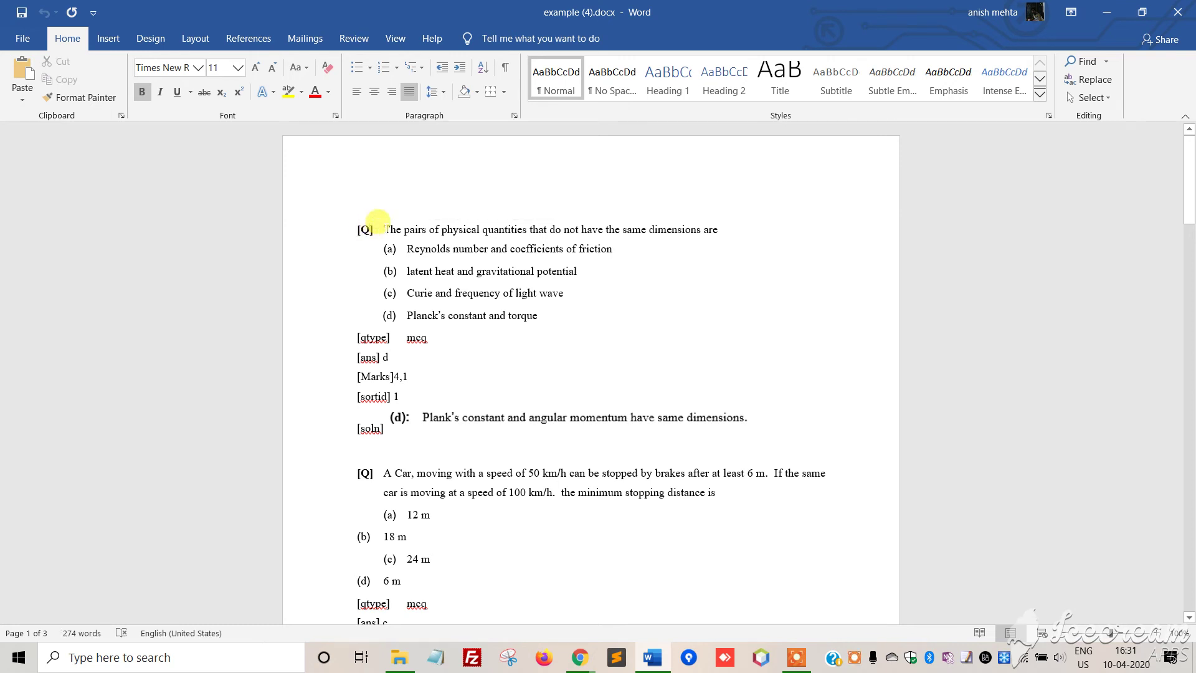
drag(376, 219, 354, 225)
click(369, 222)
drag(367, 223, 353, 224)
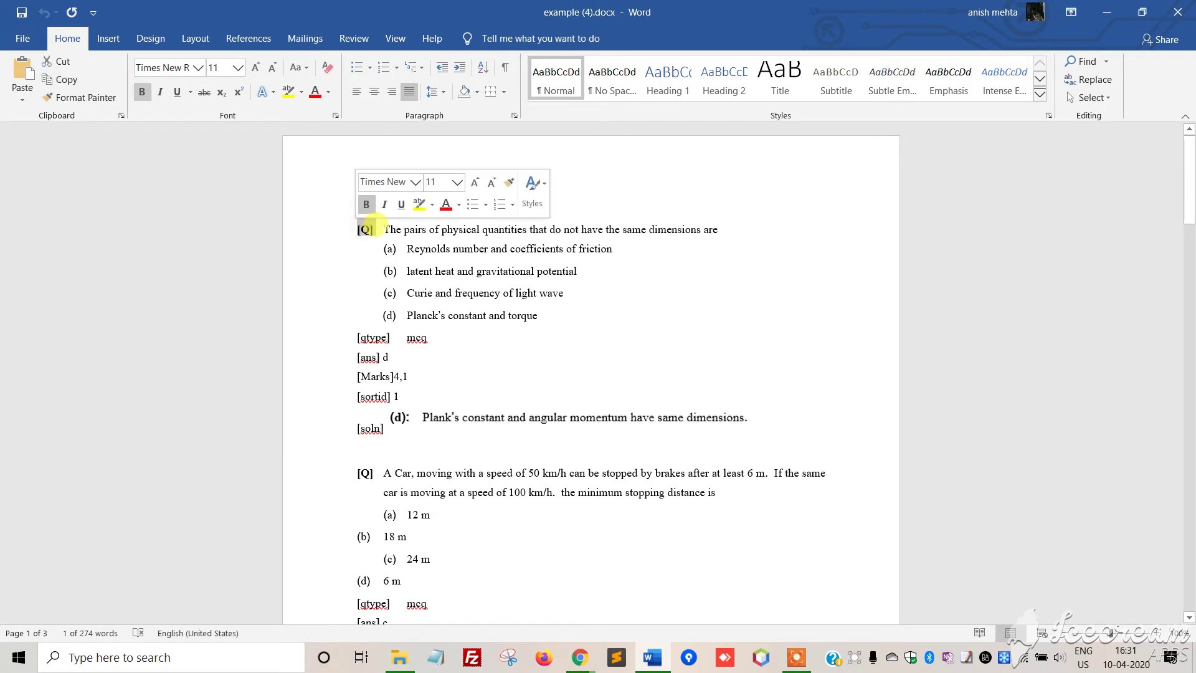
click(390, 236)
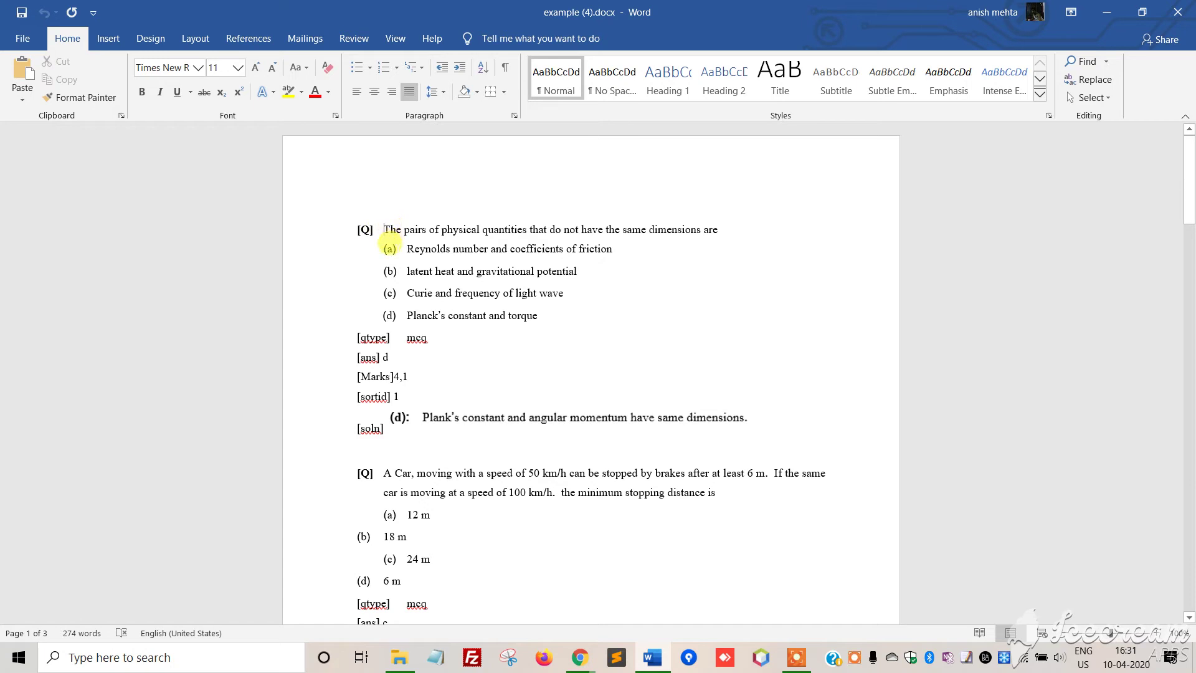
click(385, 248)
click(386, 248)
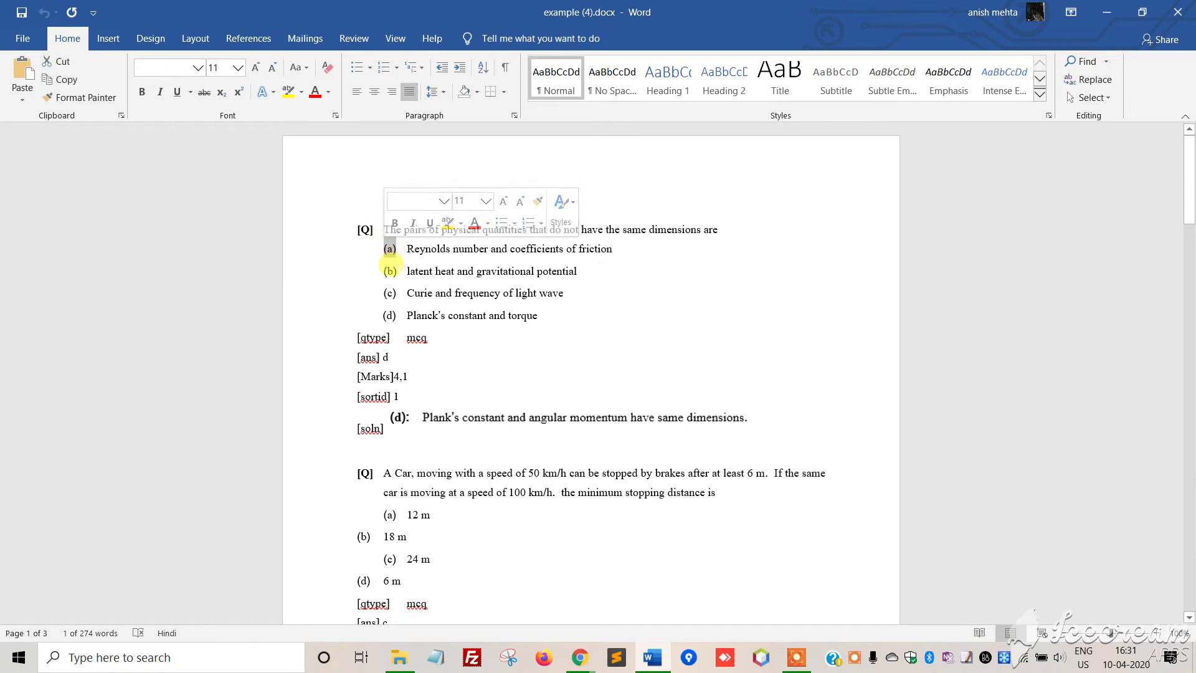
click(390, 270)
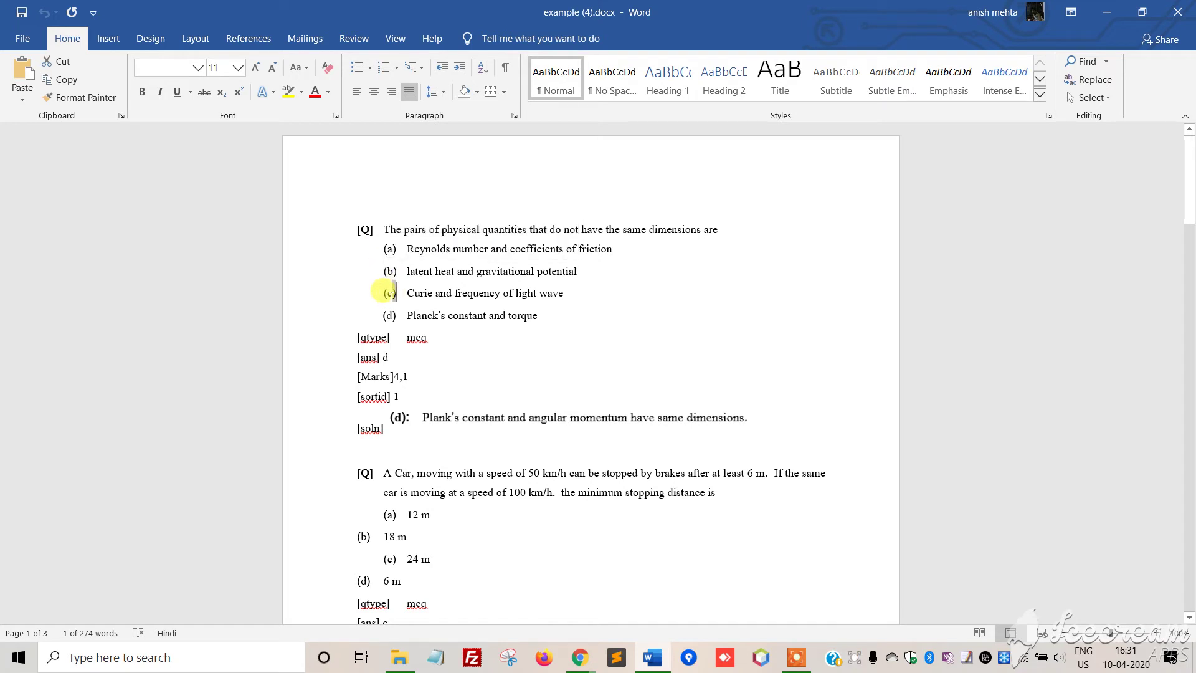
click(389, 294)
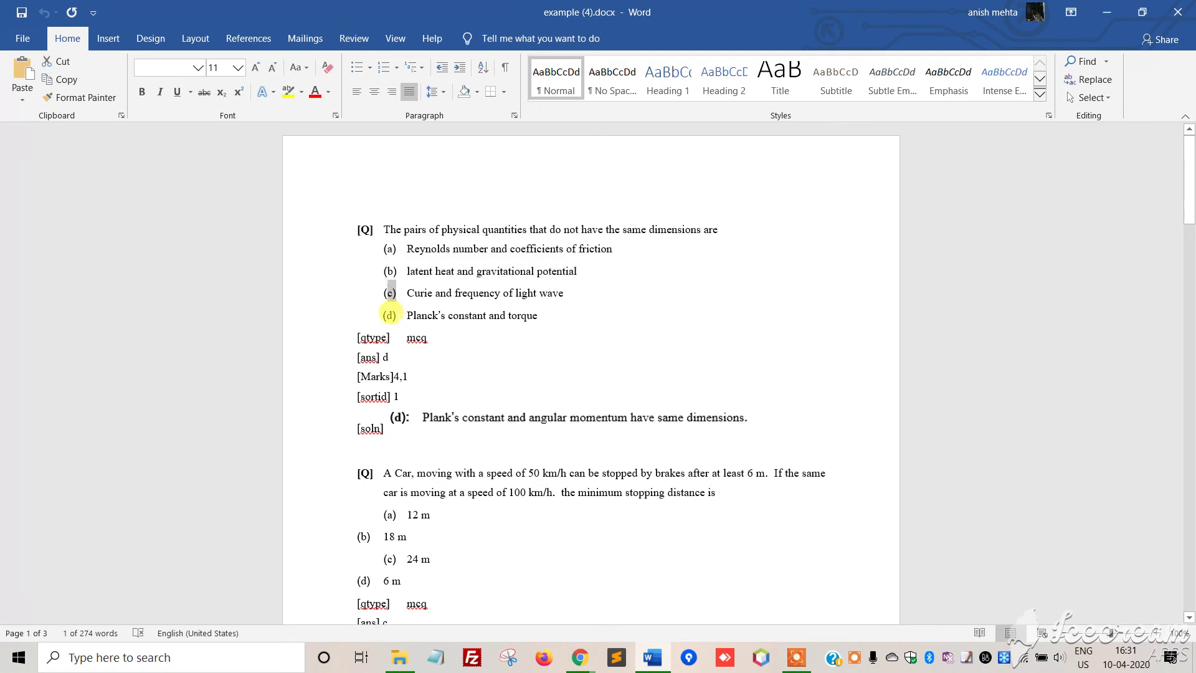
click(390, 315)
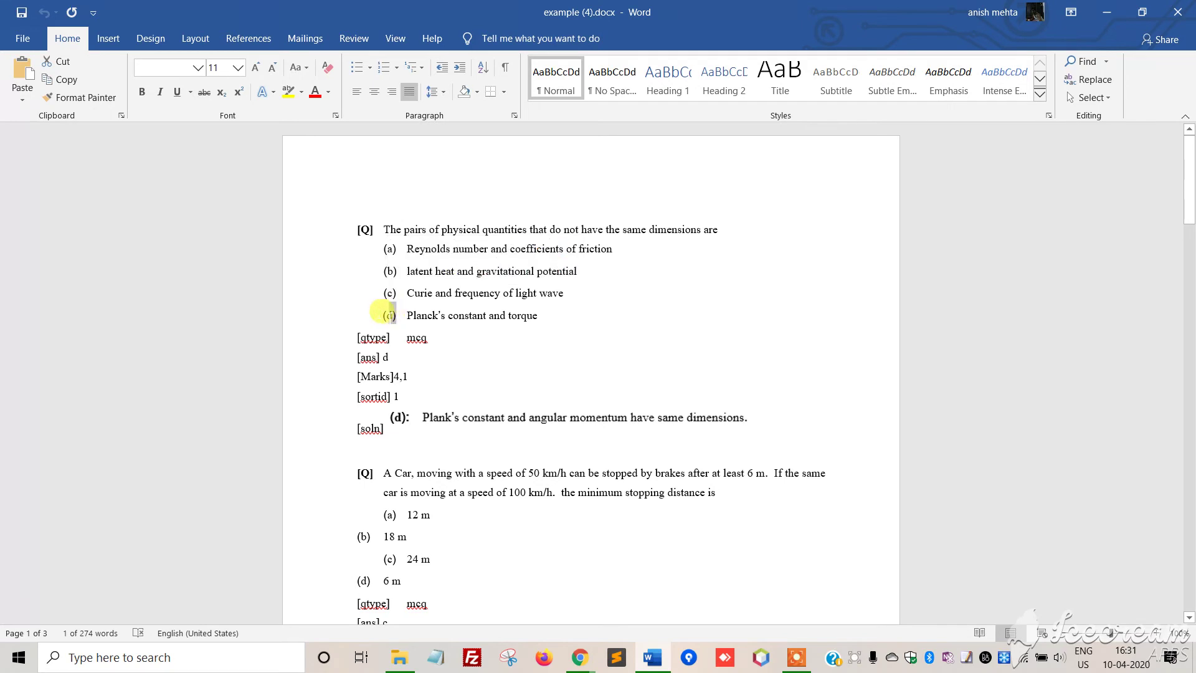
click(370, 271)
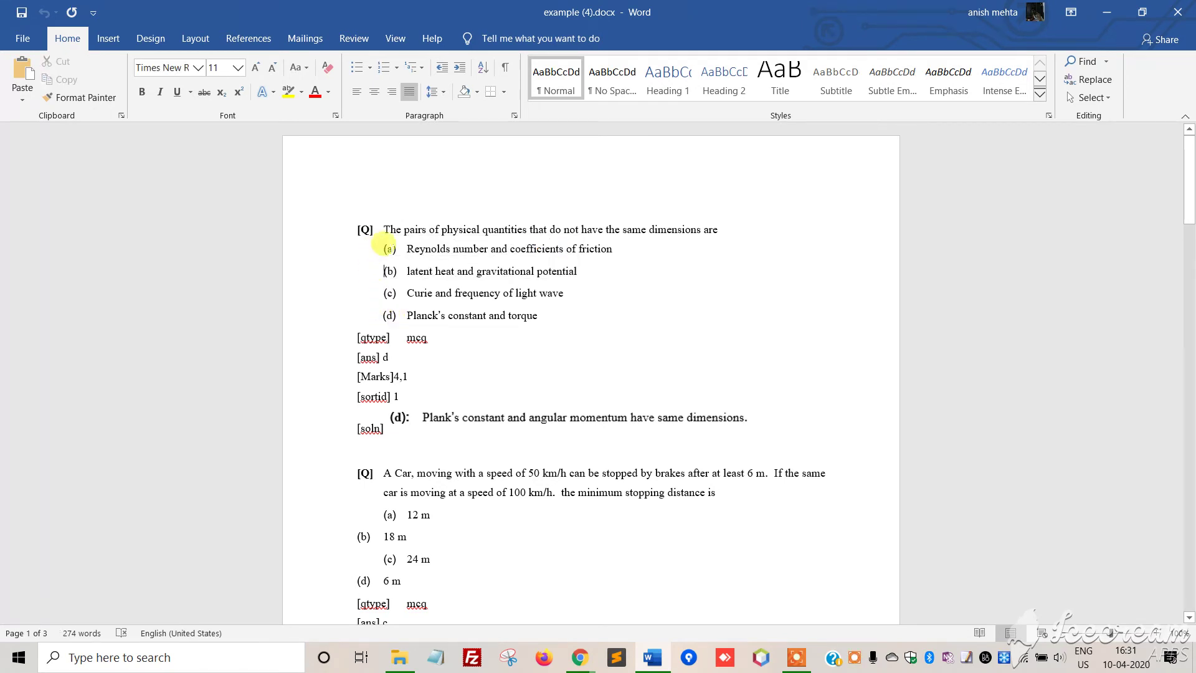
click(391, 249)
click(362, 339)
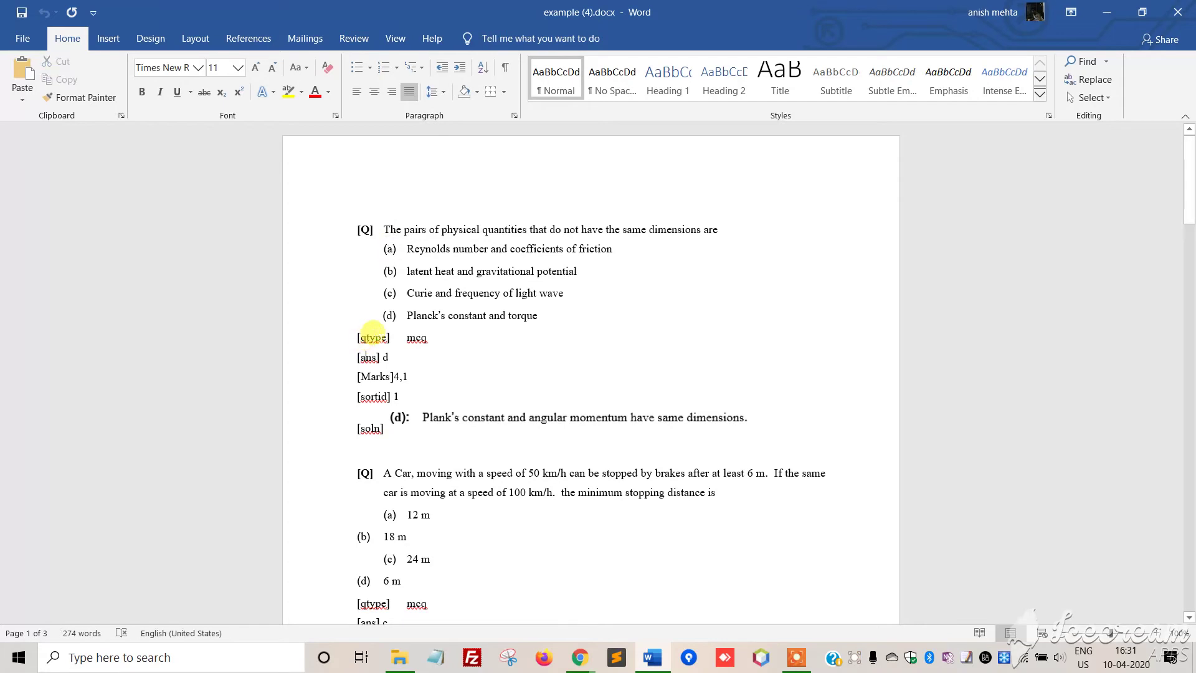
- Highlight the [qtype] tag with its mcq value and the [ans] d line
drag(391, 339, 360, 336)
double_click(416, 336)
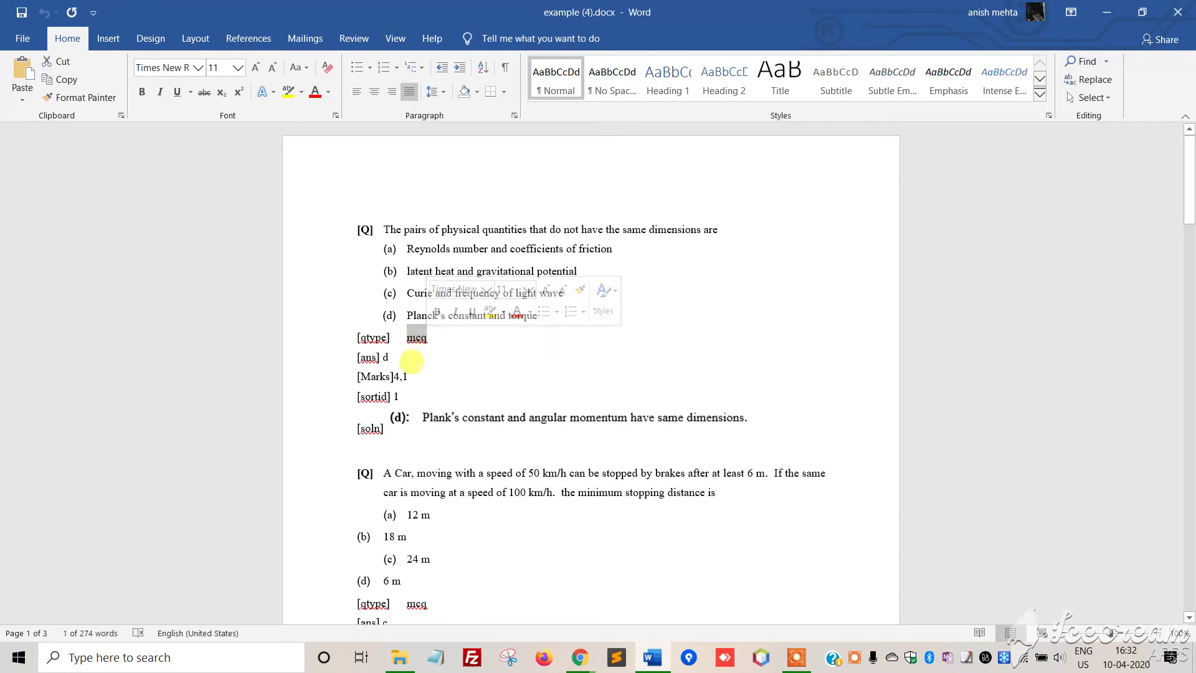
click(411, 374)
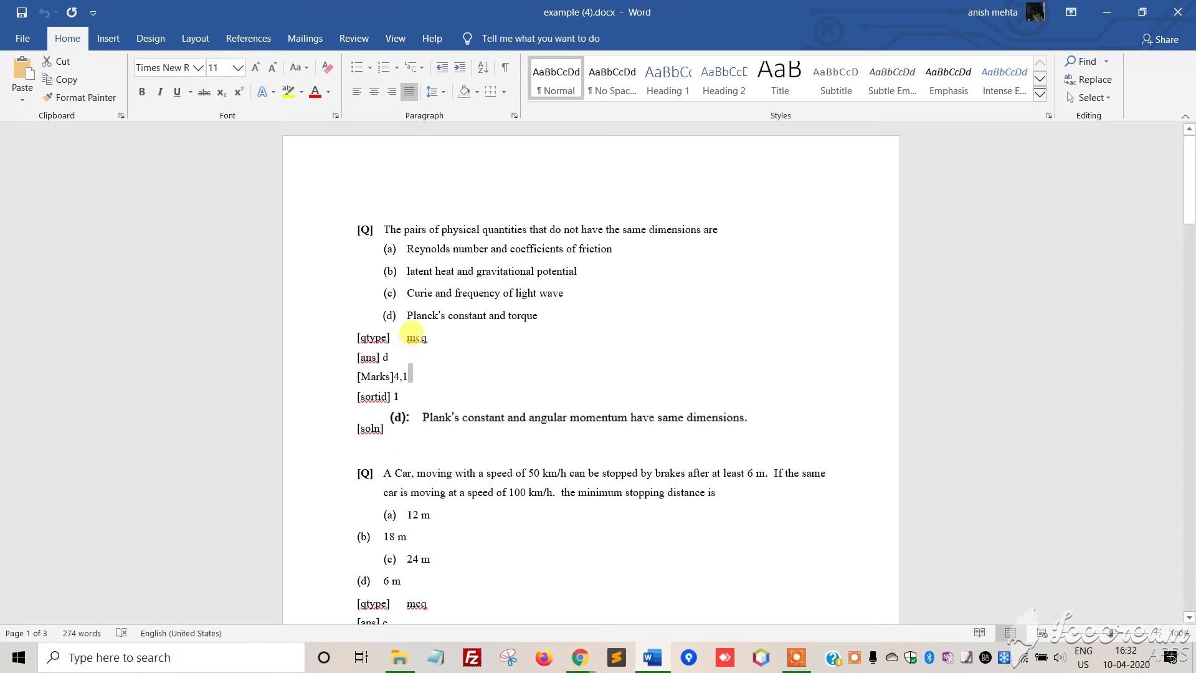
click(416, 337)
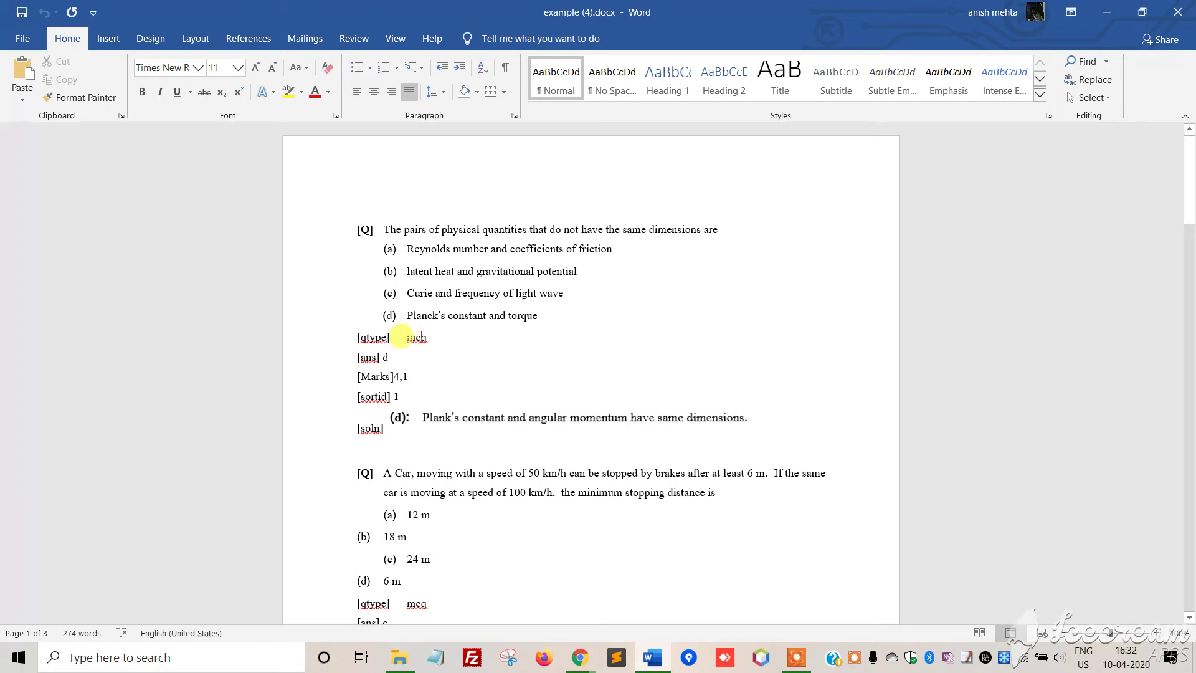
double_click(416, 337)
click(429, 342)
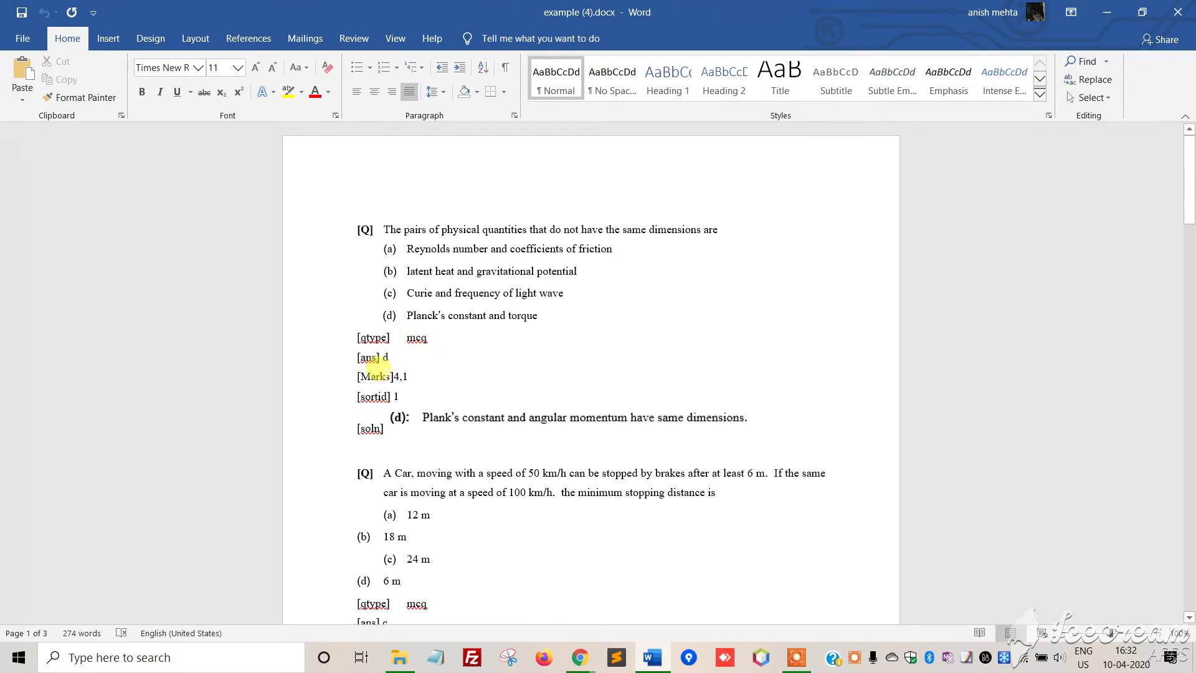
triple_click(364, 352)
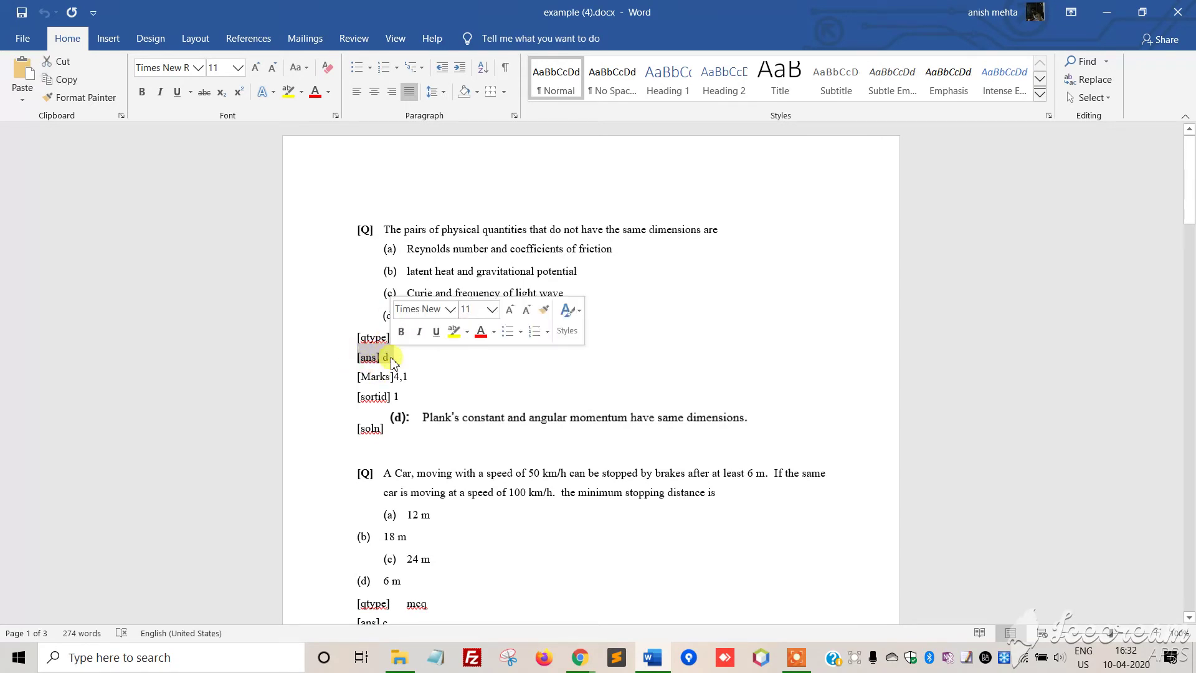
click(391, 358)
- Highlight the [Marks]4,1 entry, the [sortid] 1 line and the [soln] tag
drag(357, 376, 408, 378)
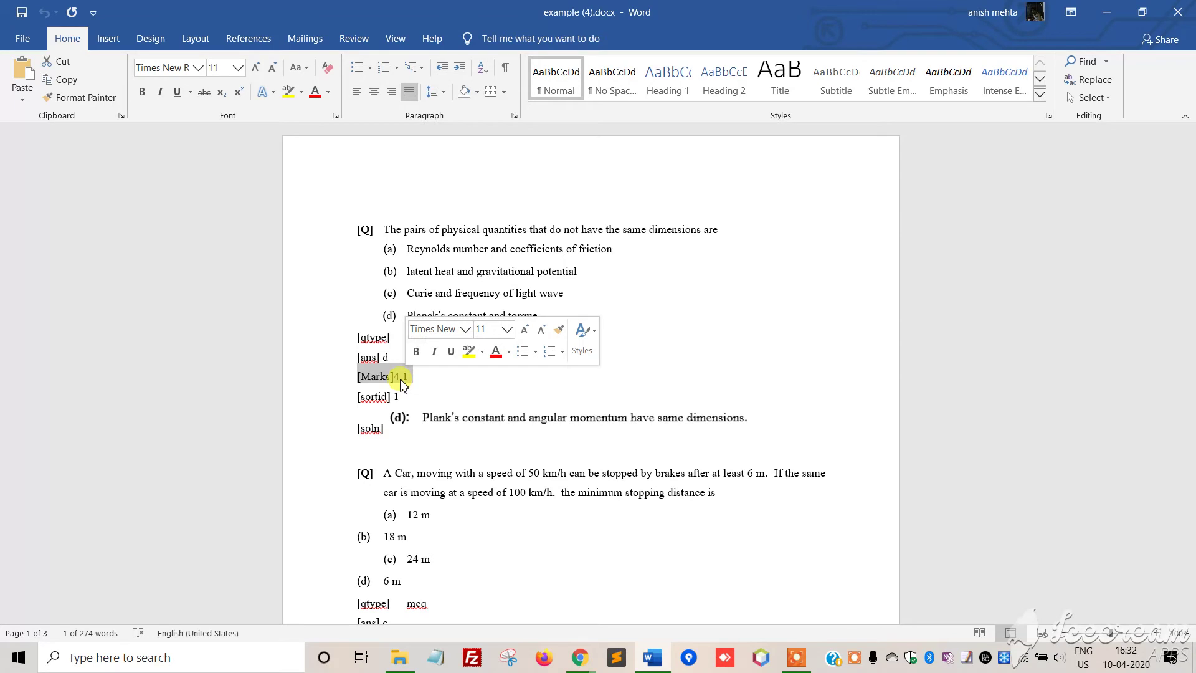
click(400, 377)
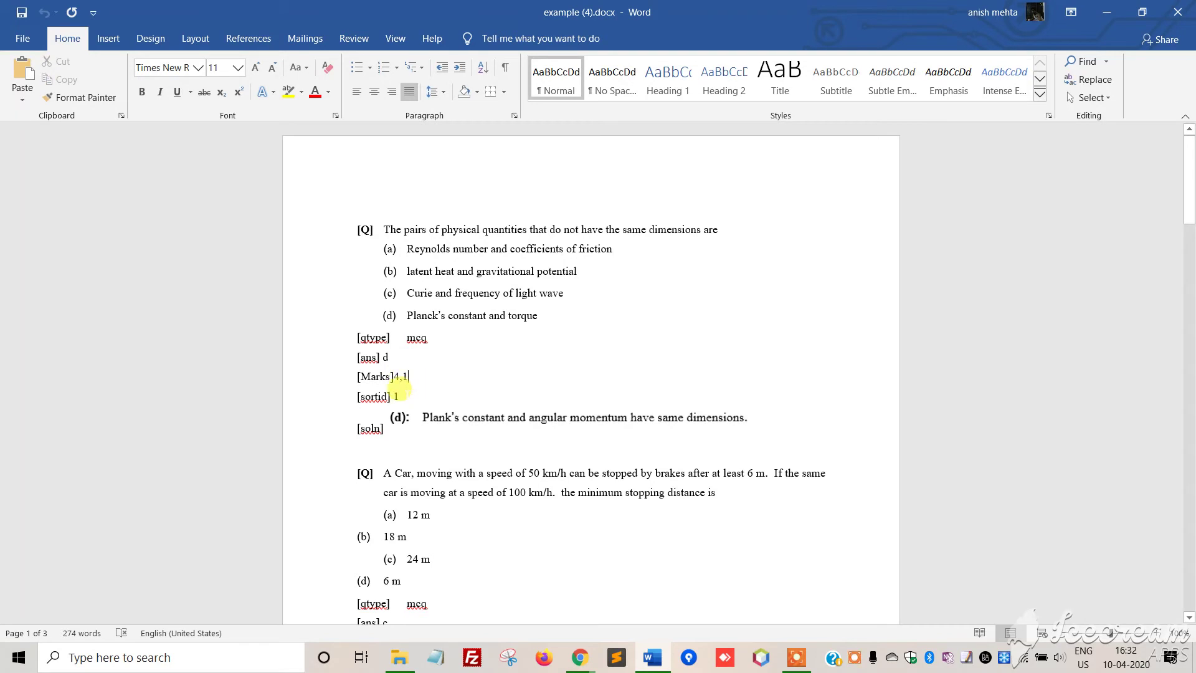
drag(399, 395, 356, 394)
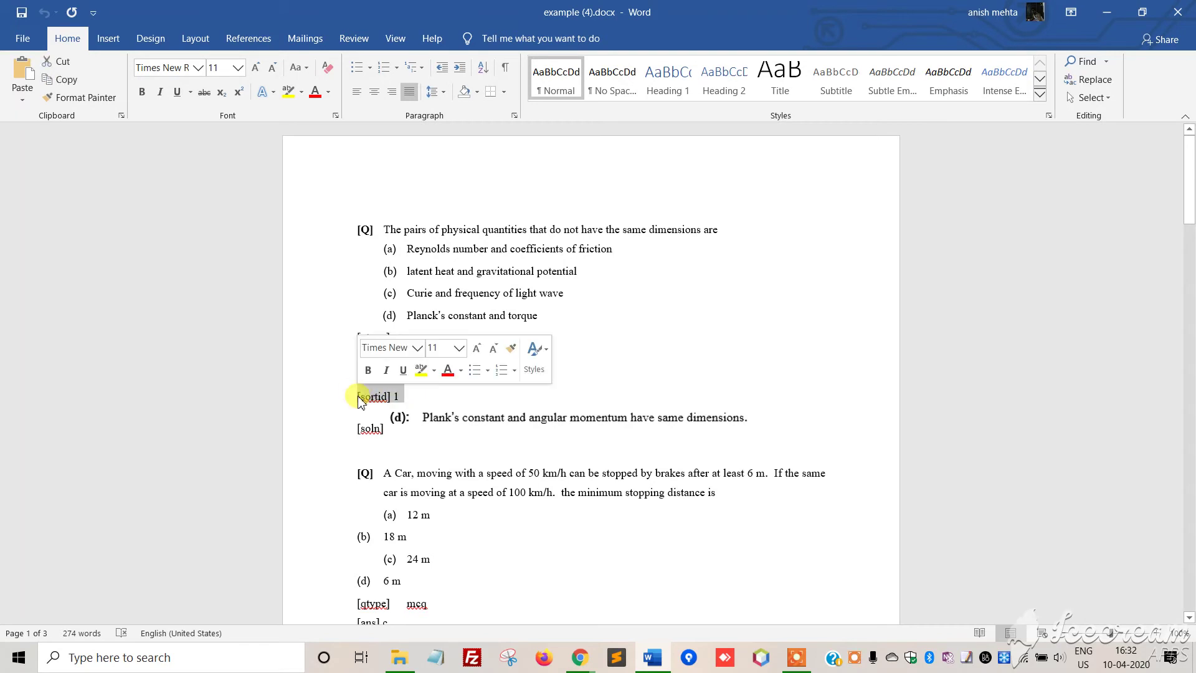
click(427, 401)
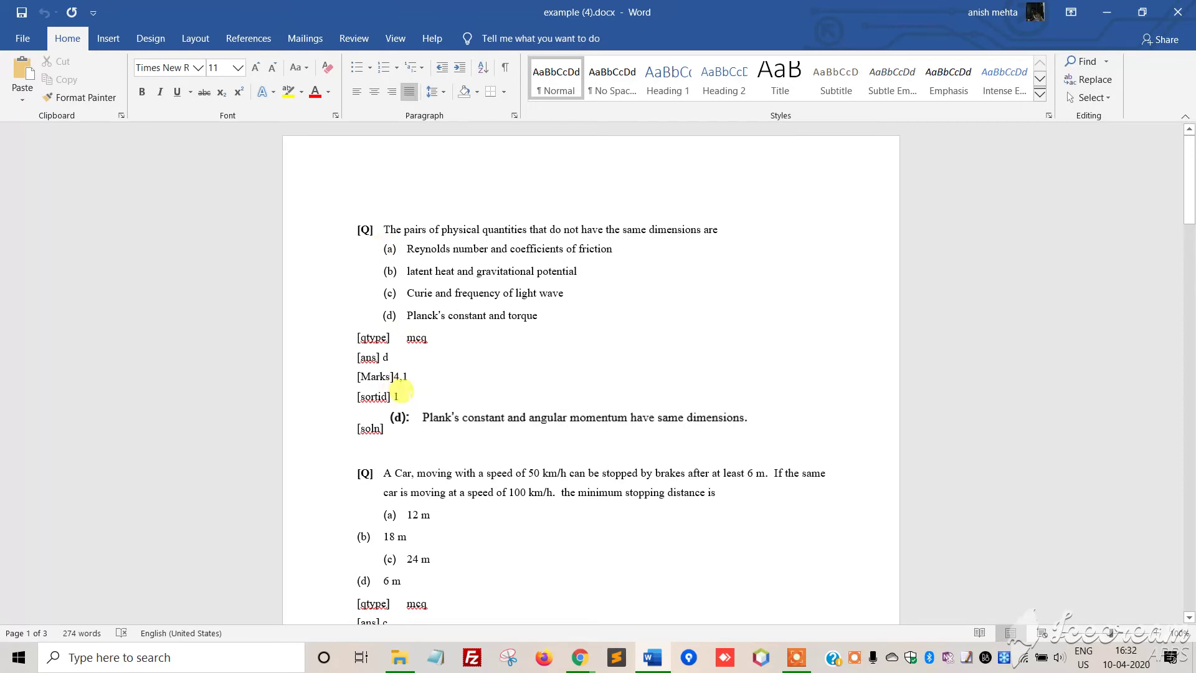
click(379, 429)
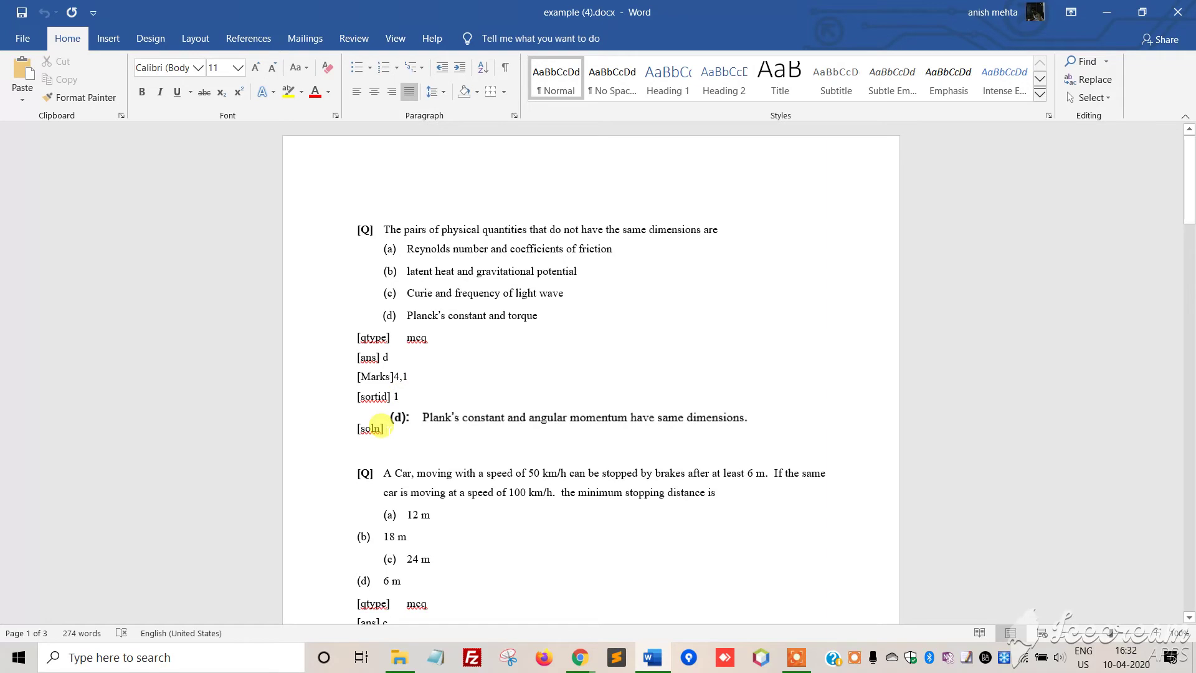
drag(384, 428, 357, 427)
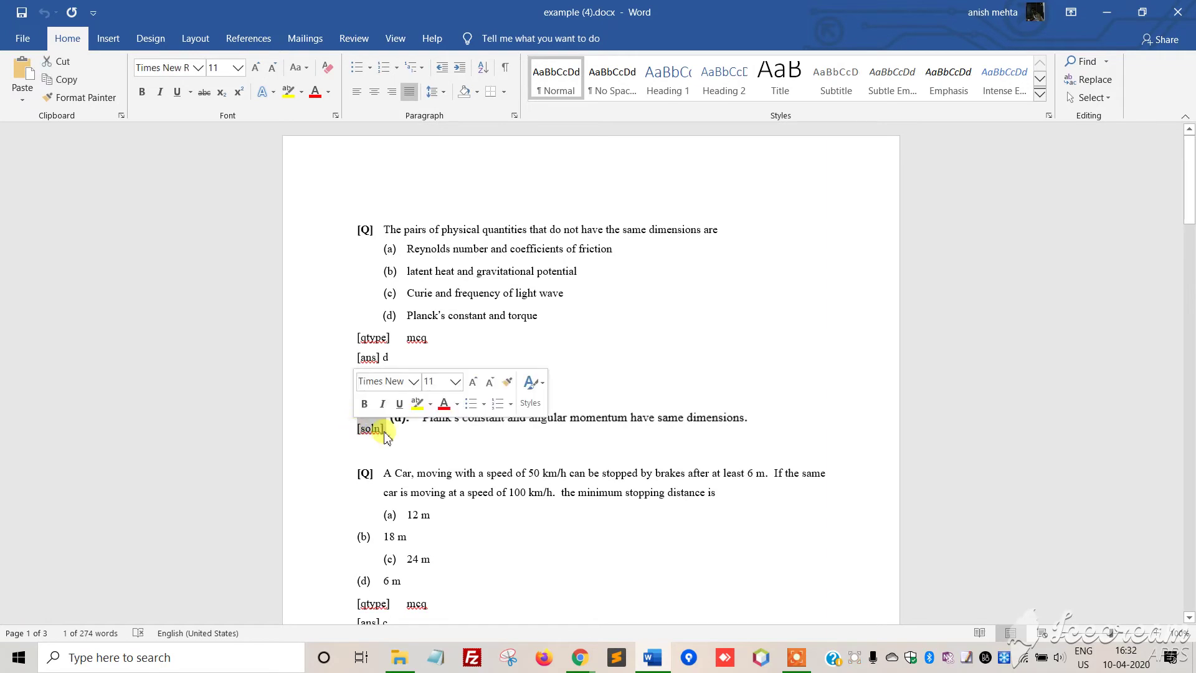
key(Down)
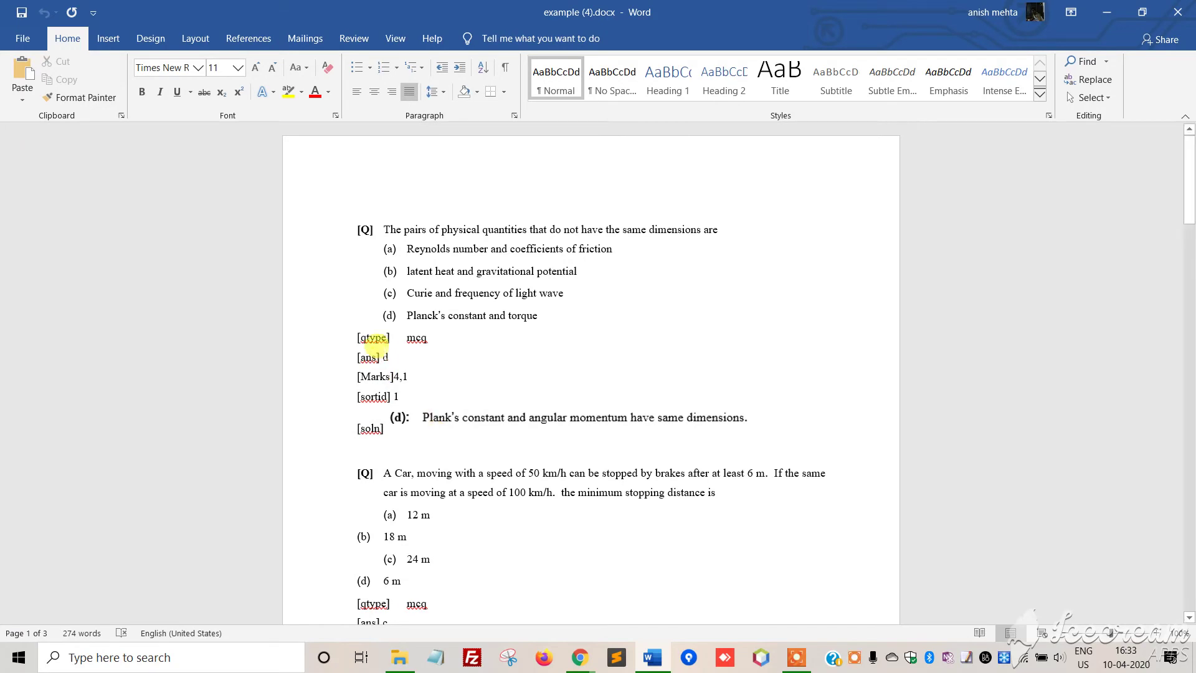
double_click(385, 357)
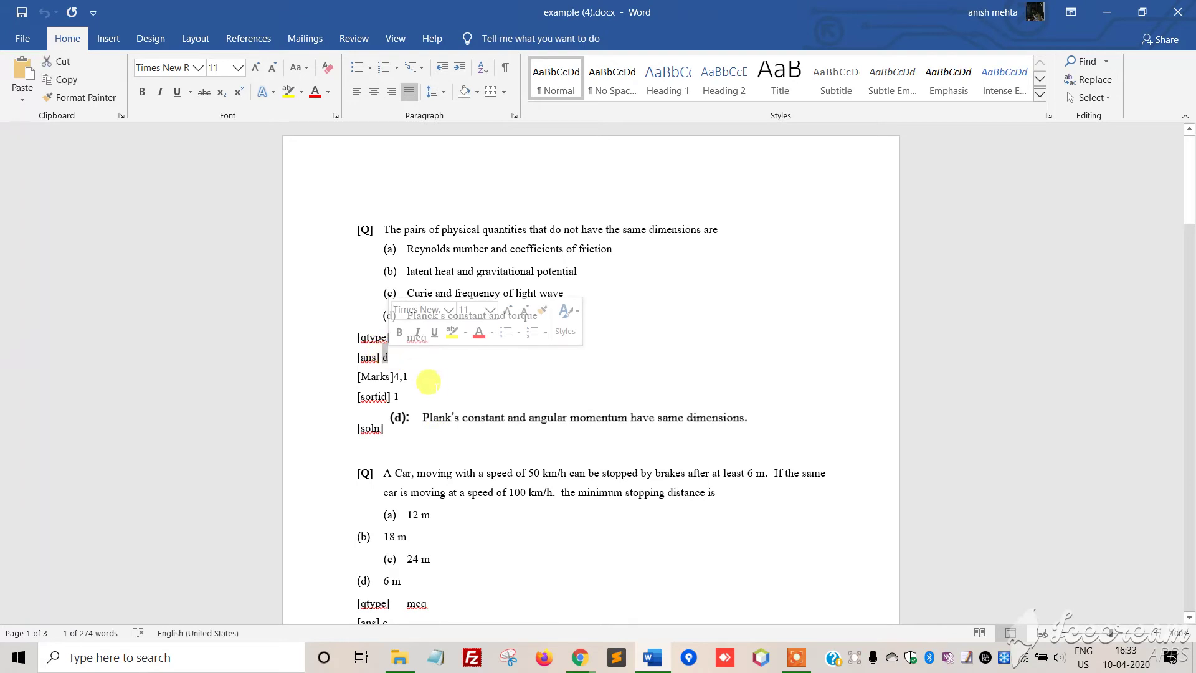
click(436, 388)
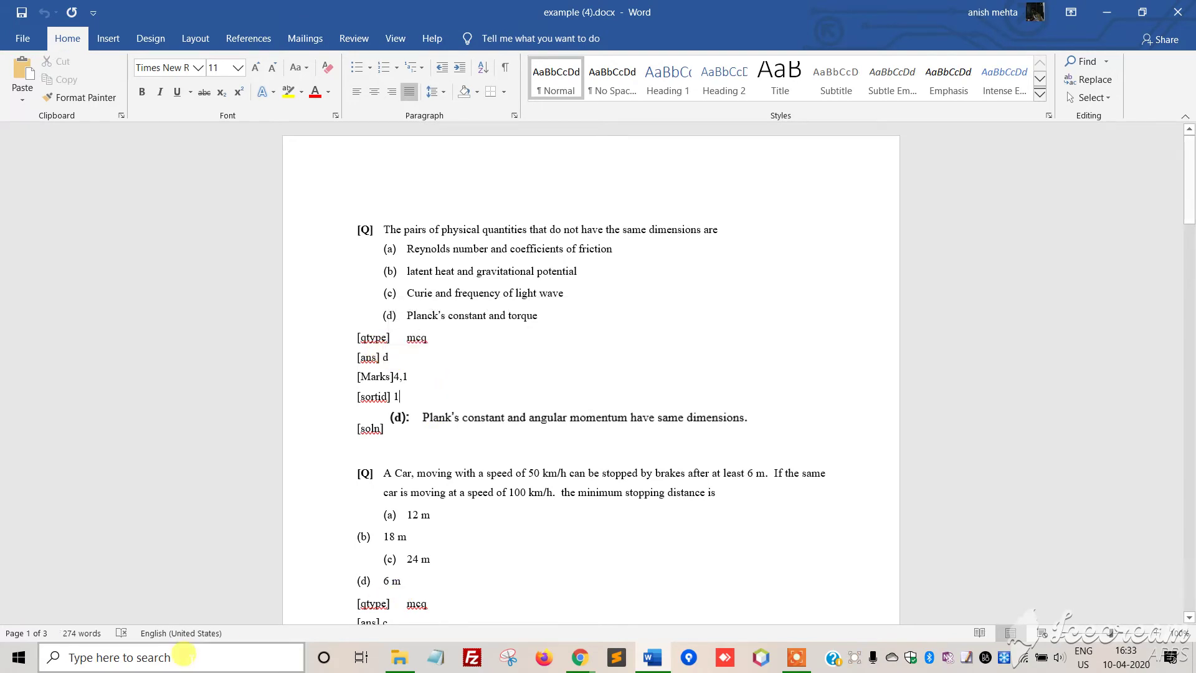
- Launch Snipping Tool by searching 'snippi' in Windows Search
click(162, 658)
text(snippi)
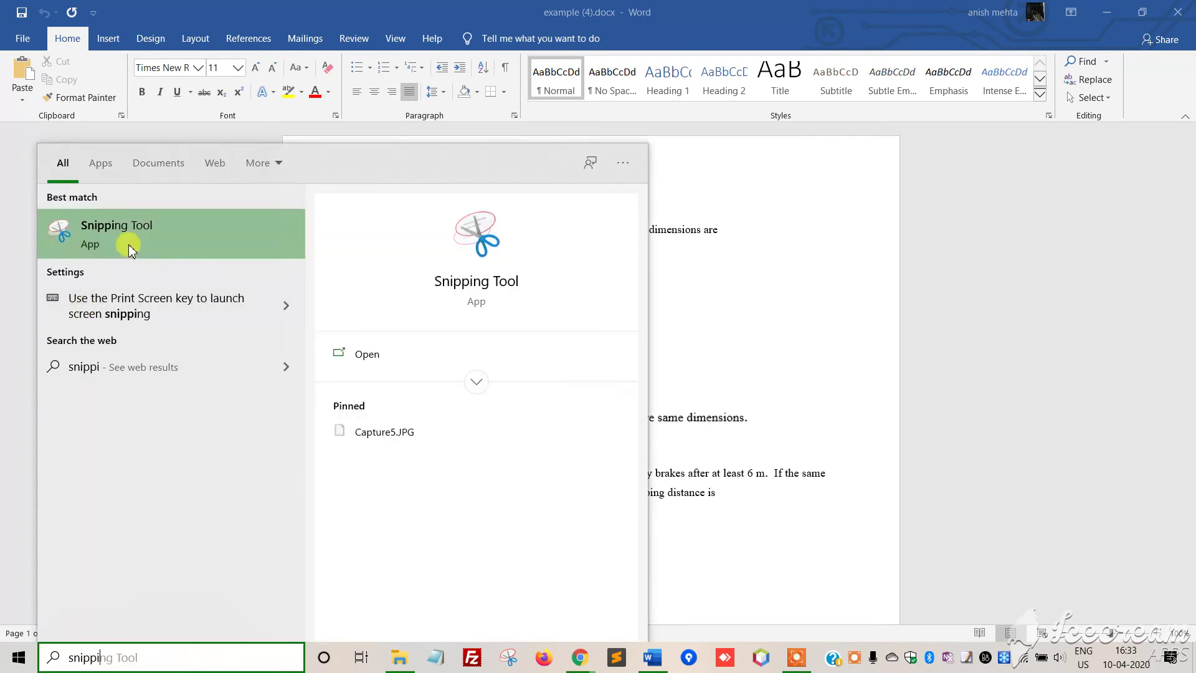
click(128, 244)
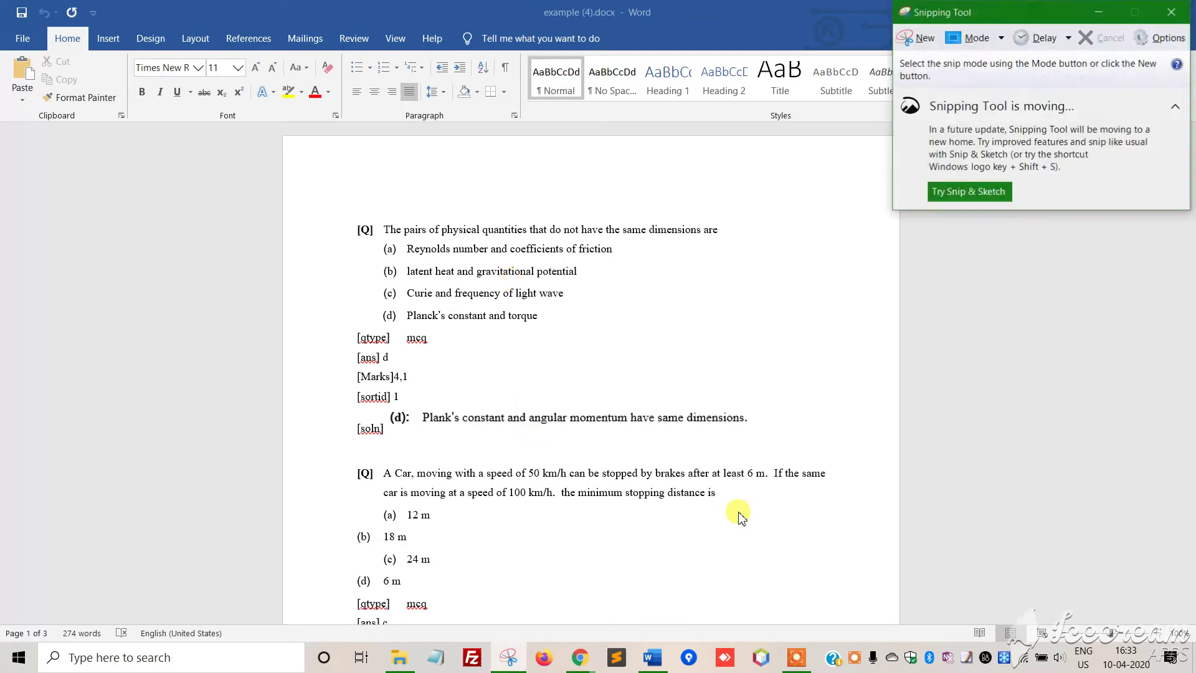
- Snip the first question's opening words and option (a), then return to Word
click(924, 39)
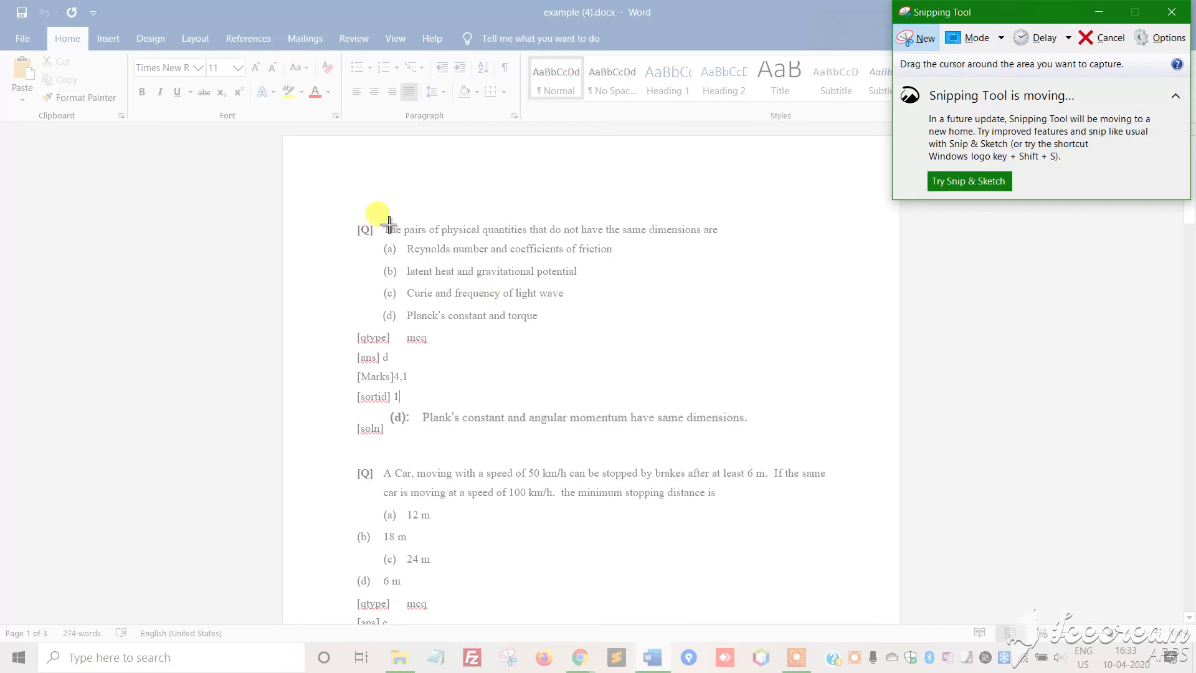
drag(381, 222, 491, 262)
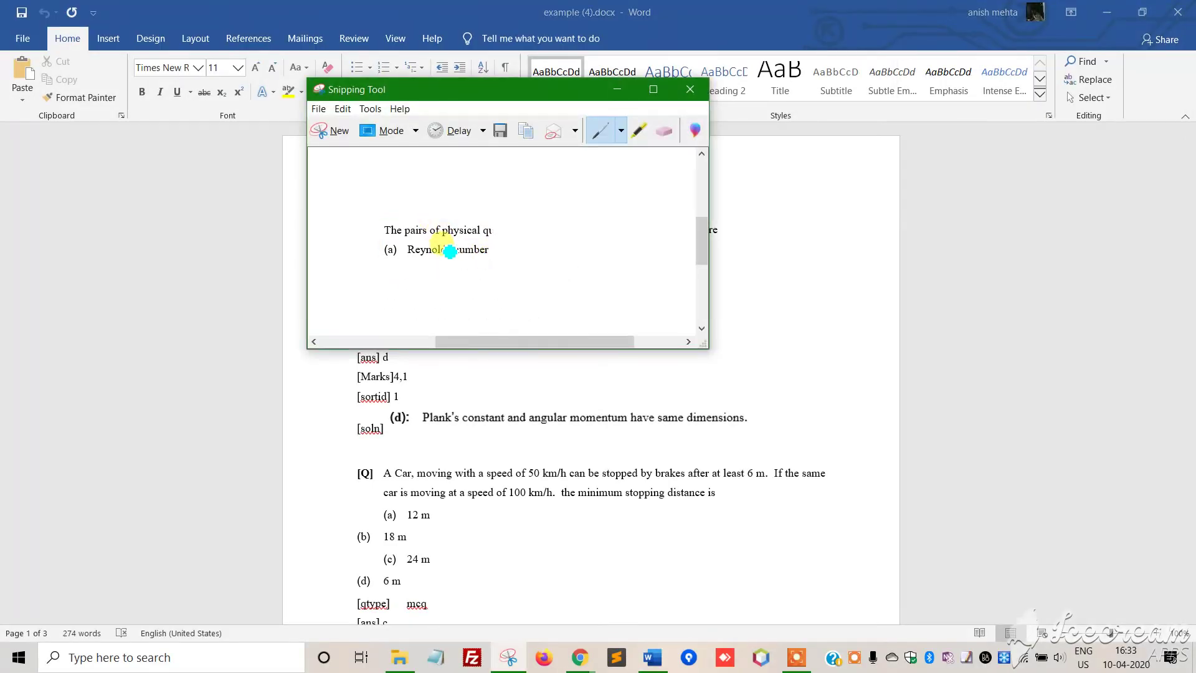
click(464, 391)
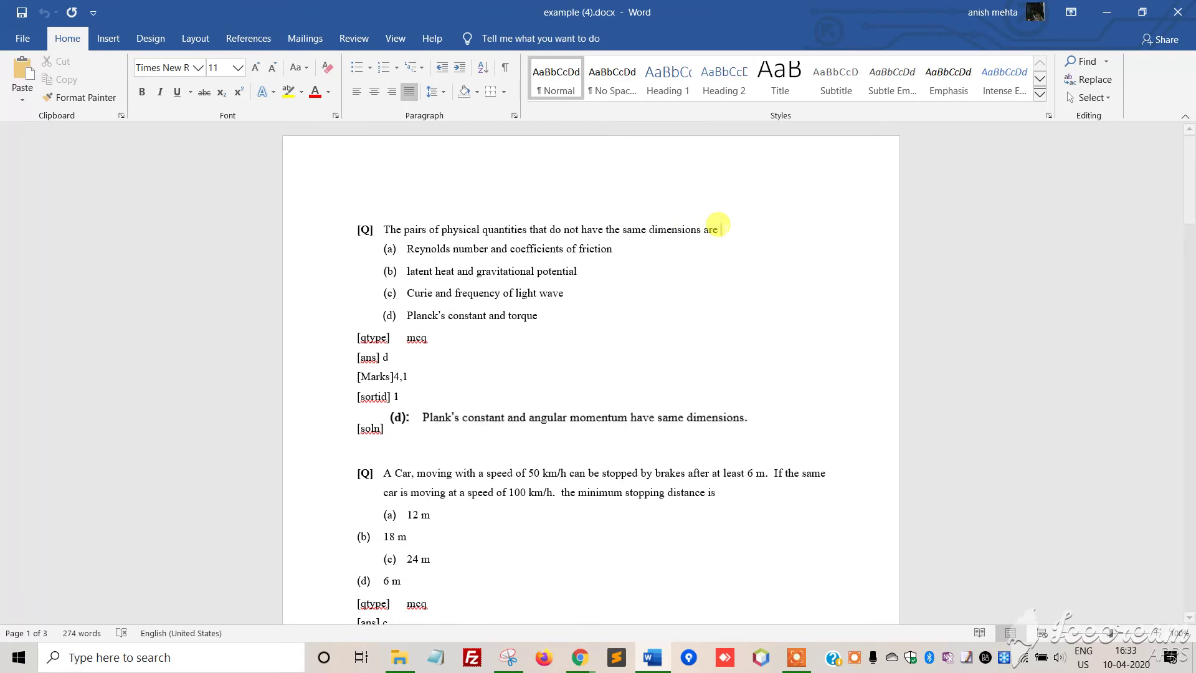
right_click(718, 225)
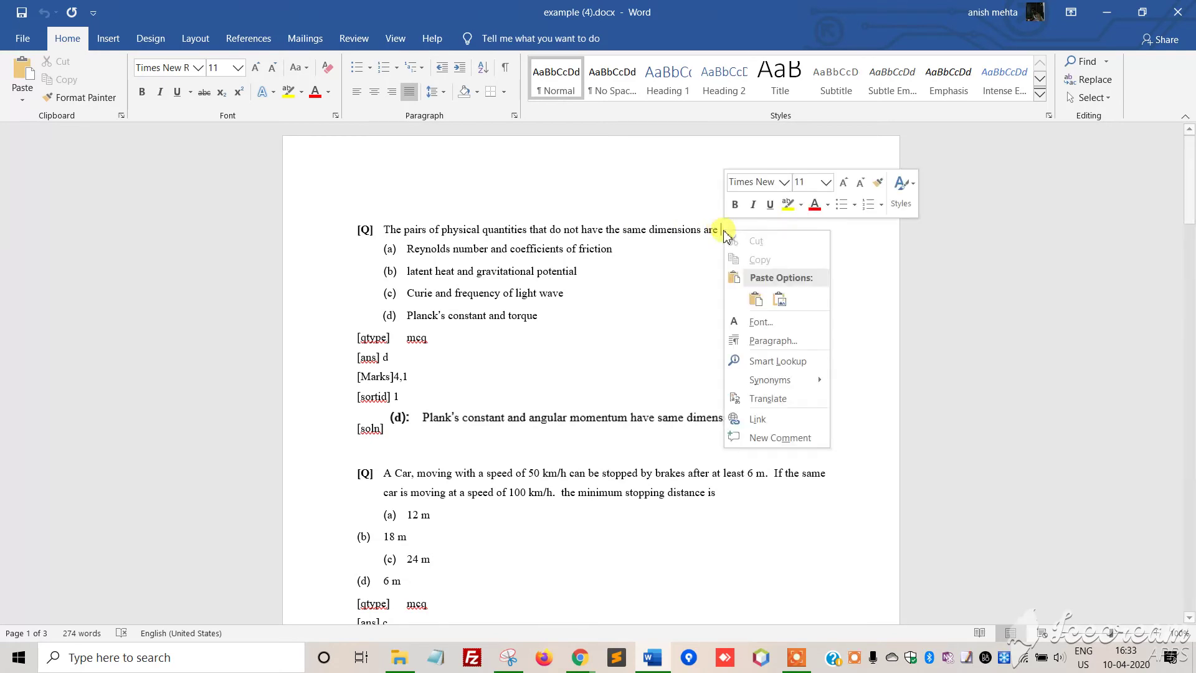
click(755, 299)
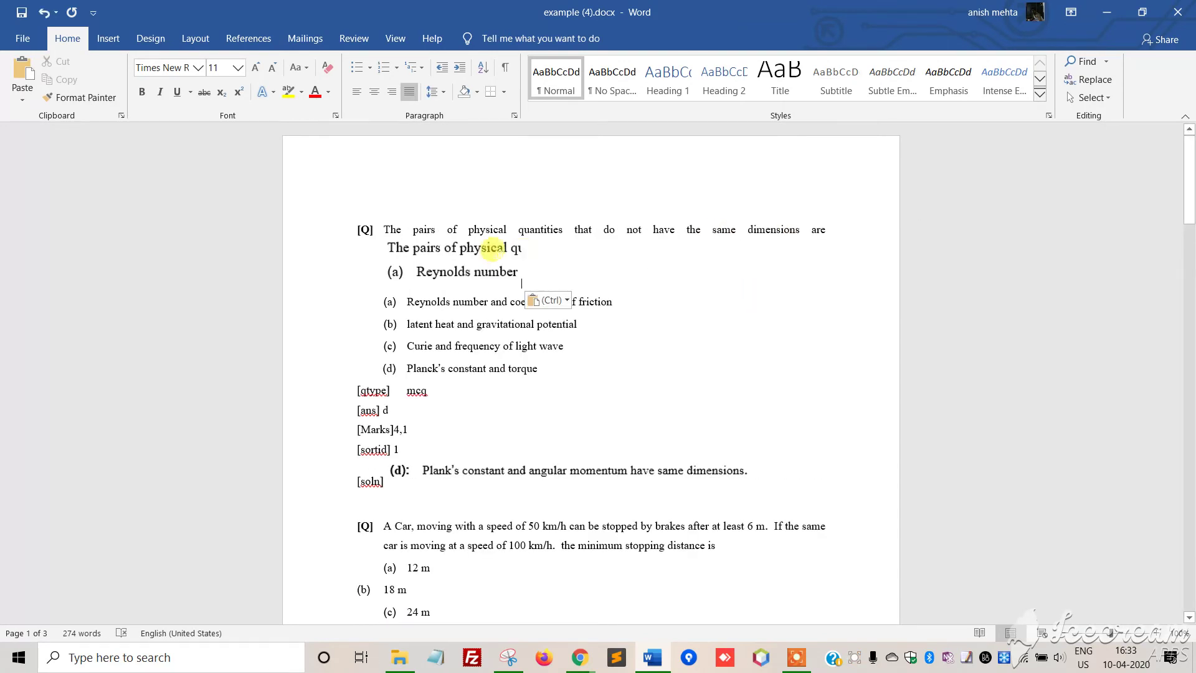
click(486, 253)
mouse_move(486, 253)
mouse_down()
mouse_move(486, 265)
mouse_move(479, 255)
mouse_up()
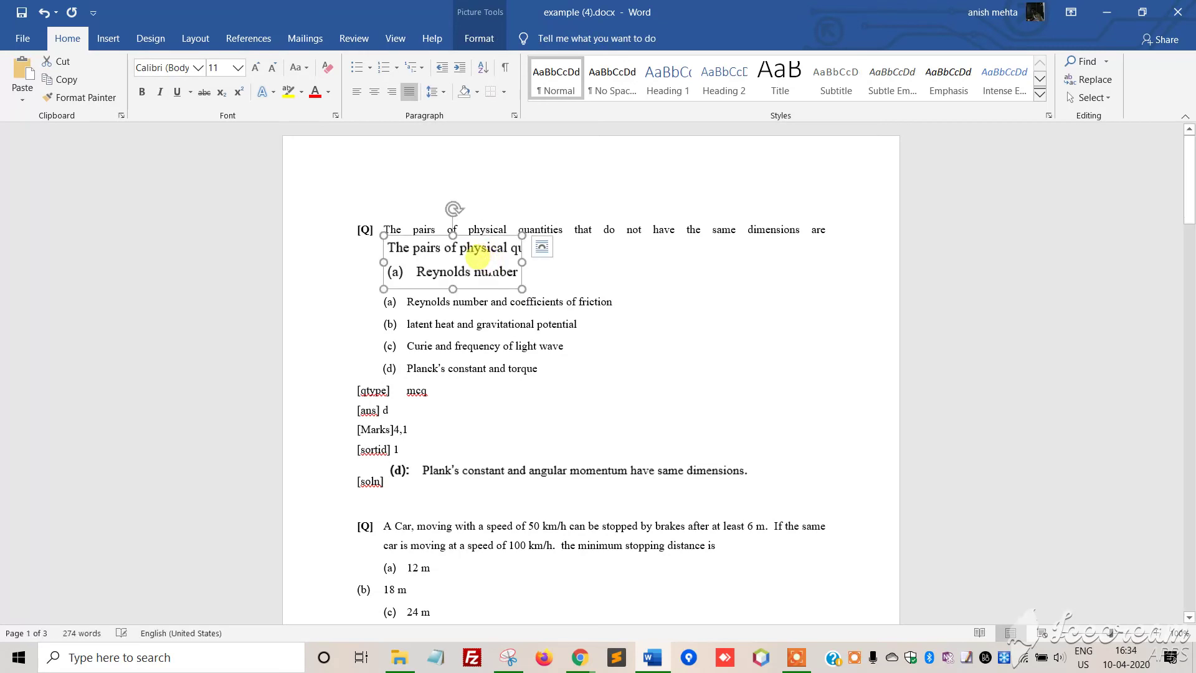
key(ctrl+z)
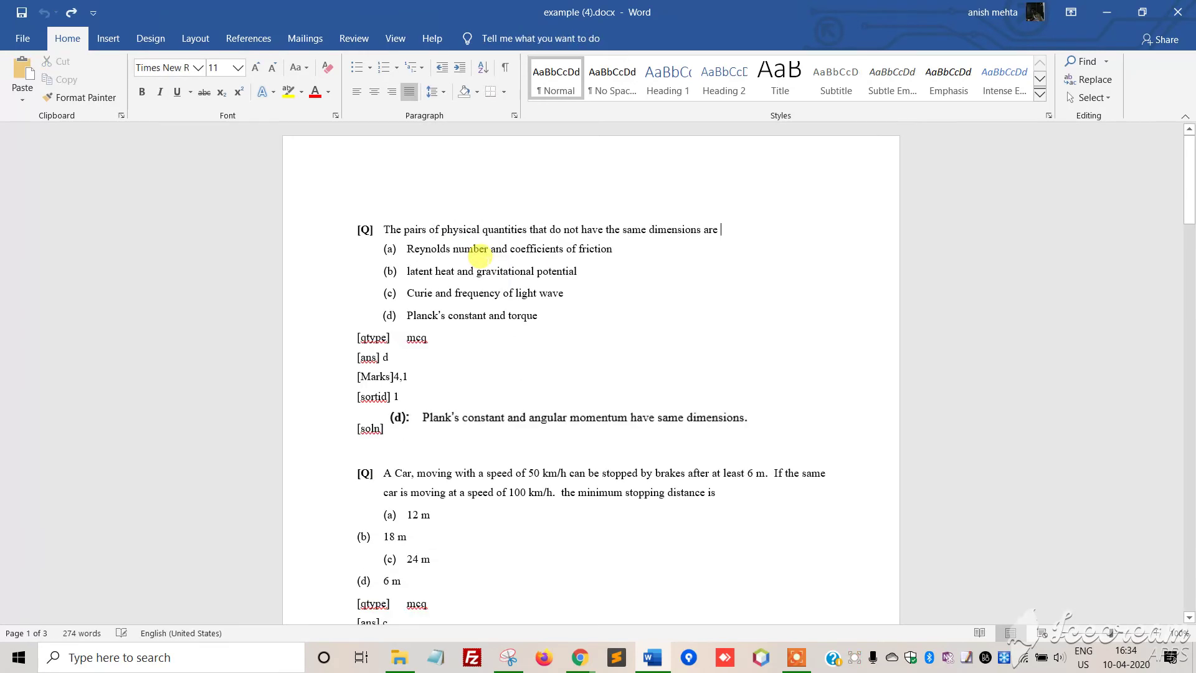
click(490, 416)
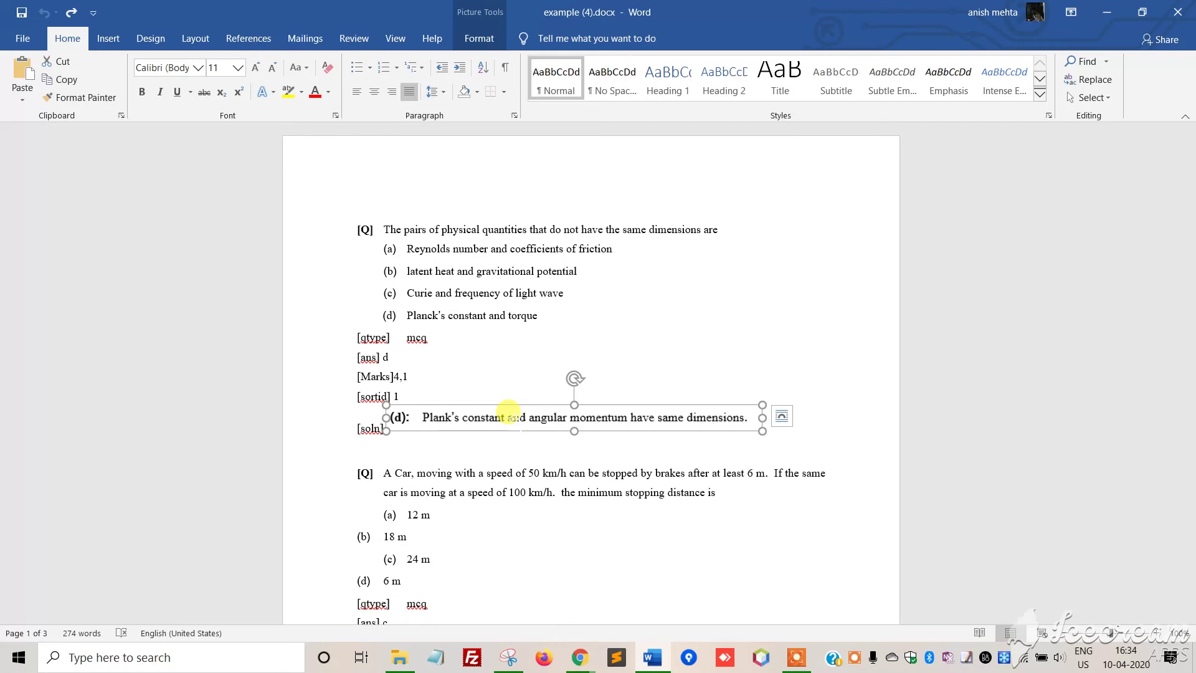
click(511, 417)
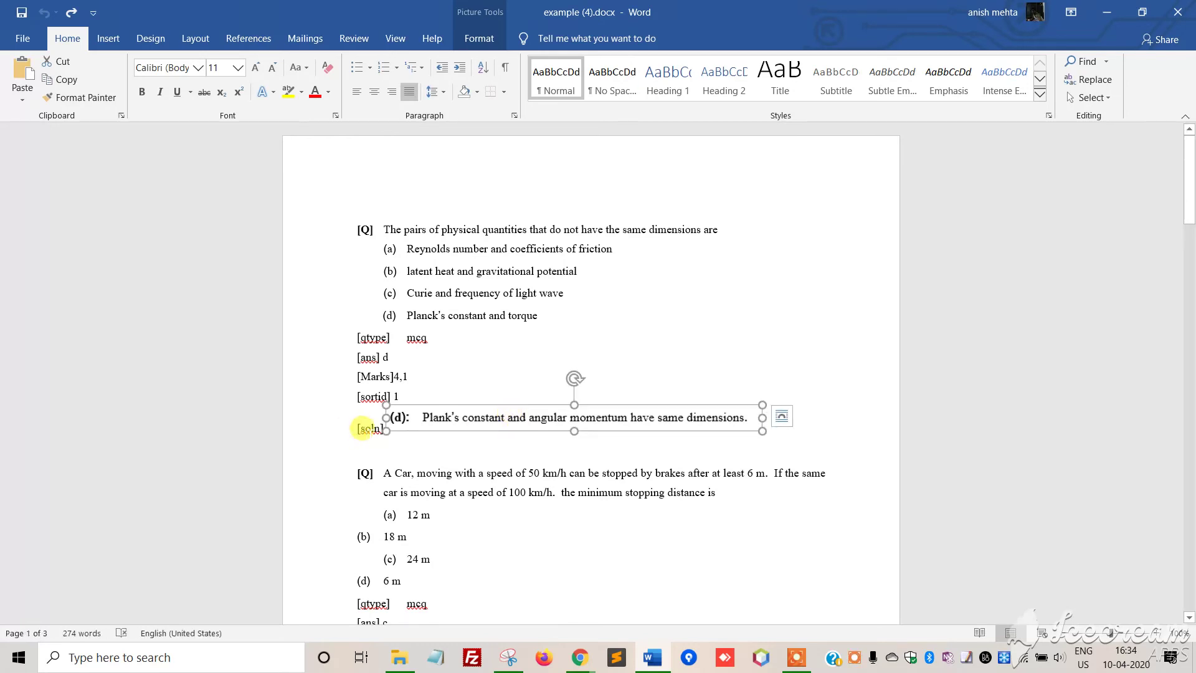
click(397, 435)
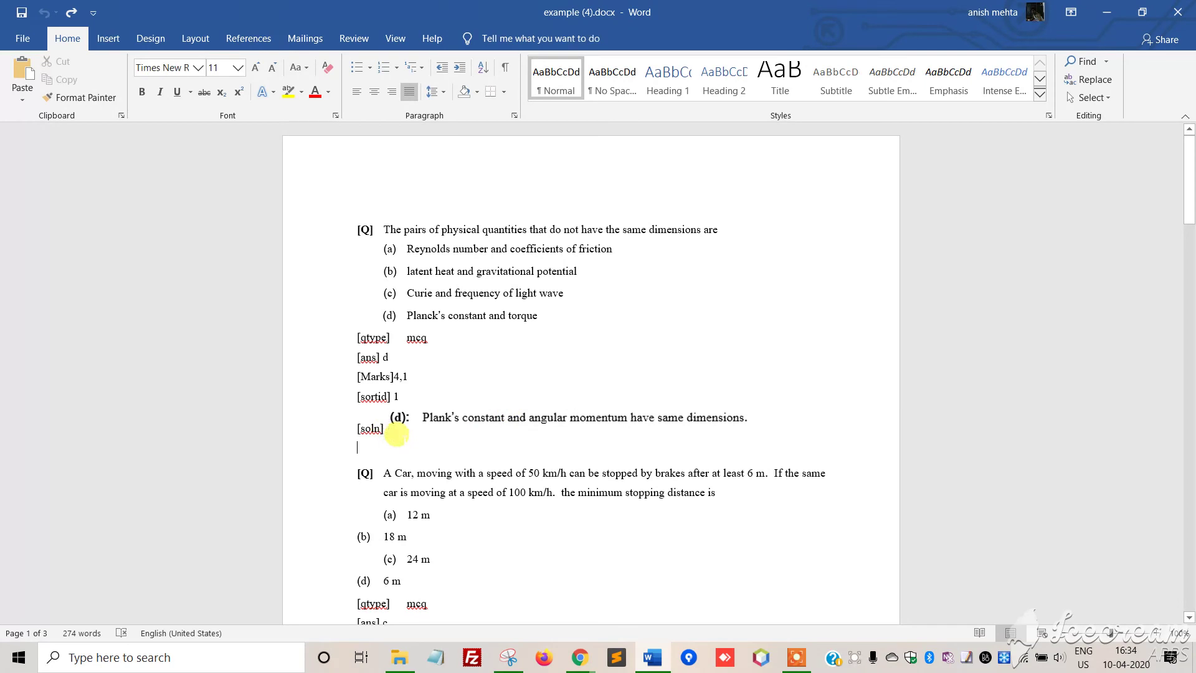
click(386, 427)
mouse_move(387, 428)
mouse_down()
mouse_move(342, 422)
mouse_move(390, 421)
mouse_up()
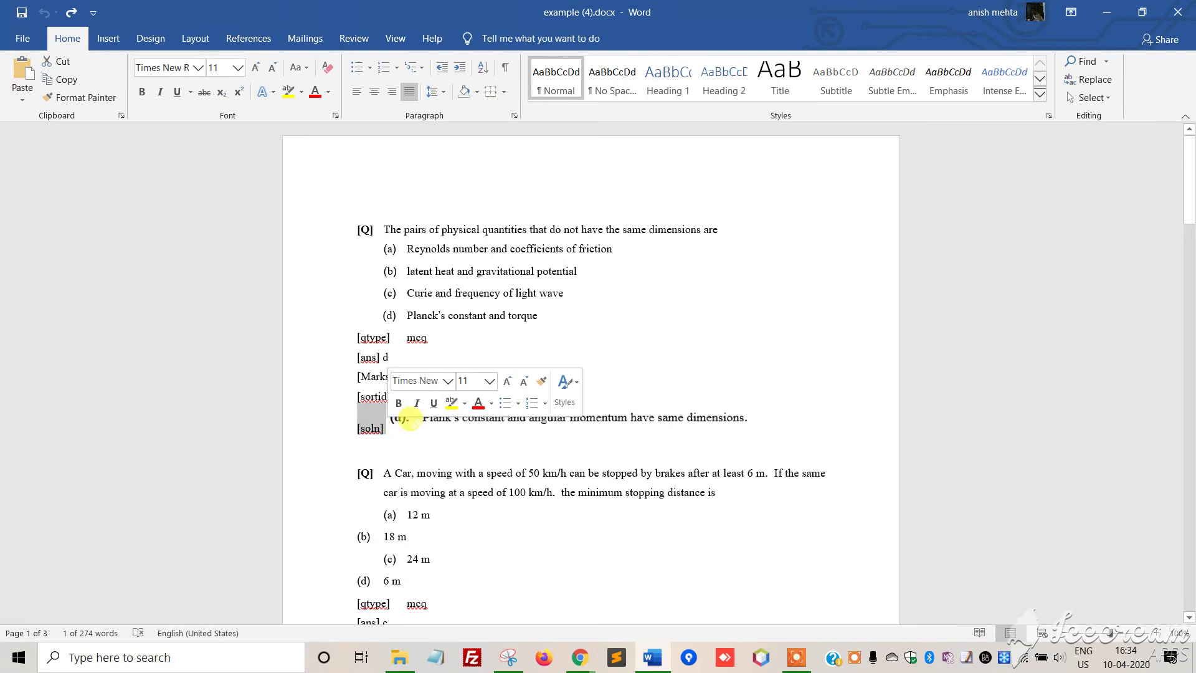
click(412, 421)
click(414, 417)
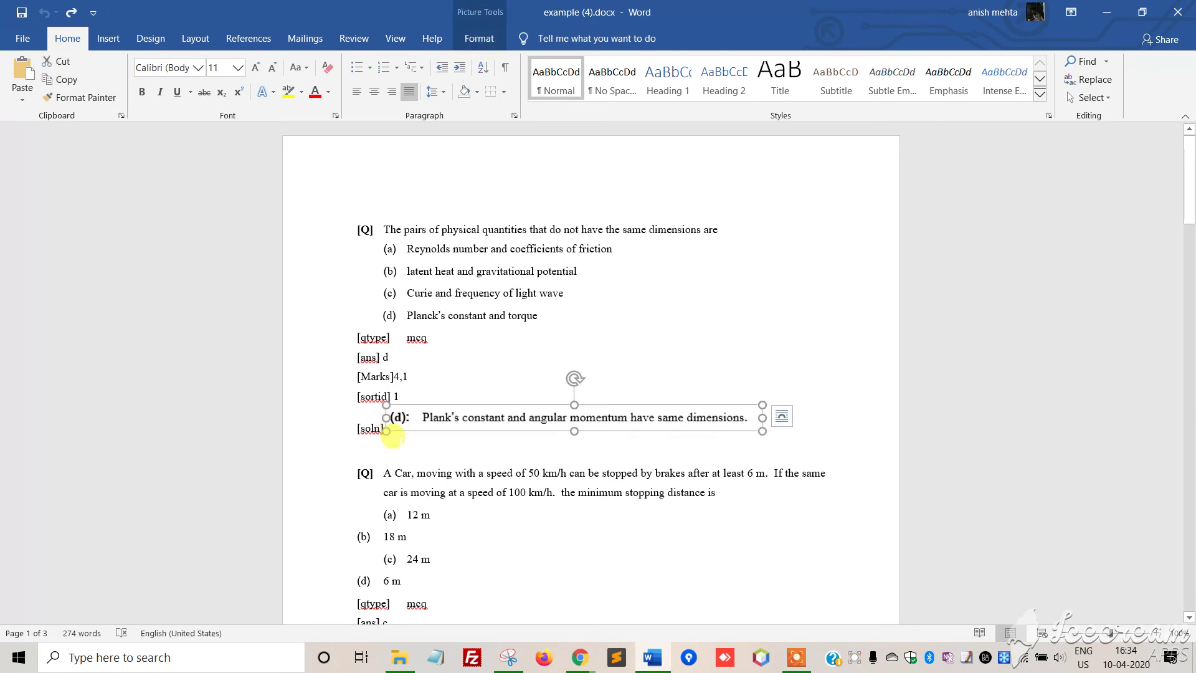
click(373, 444)
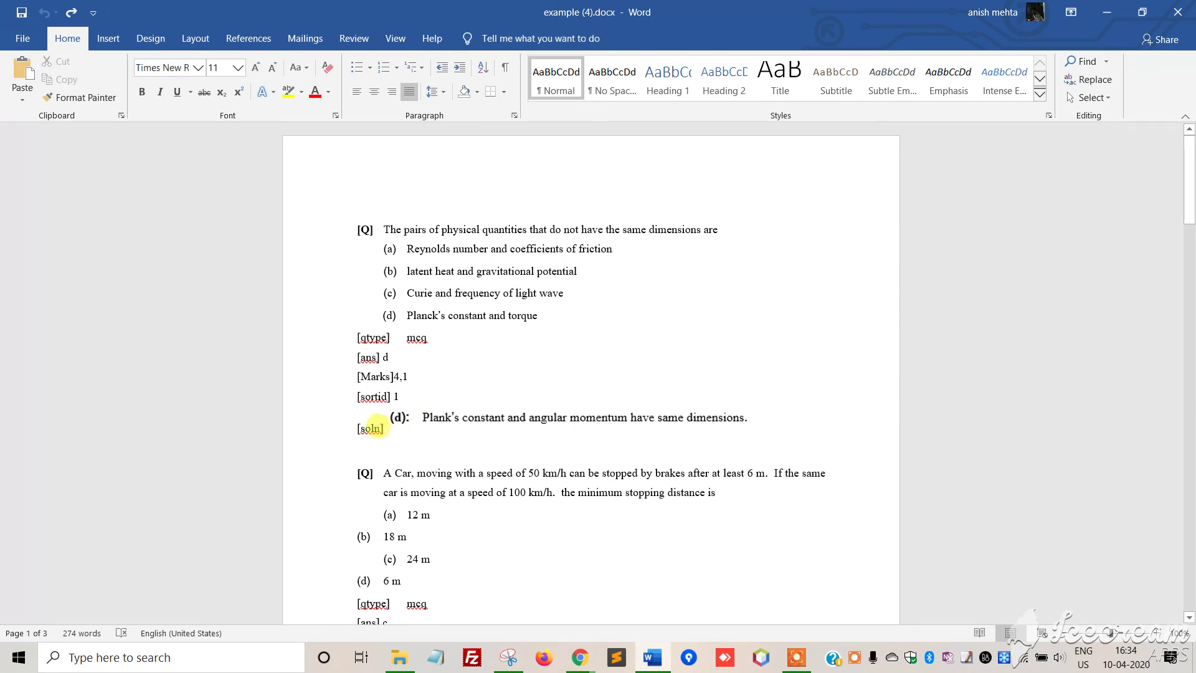
click(385, 429)
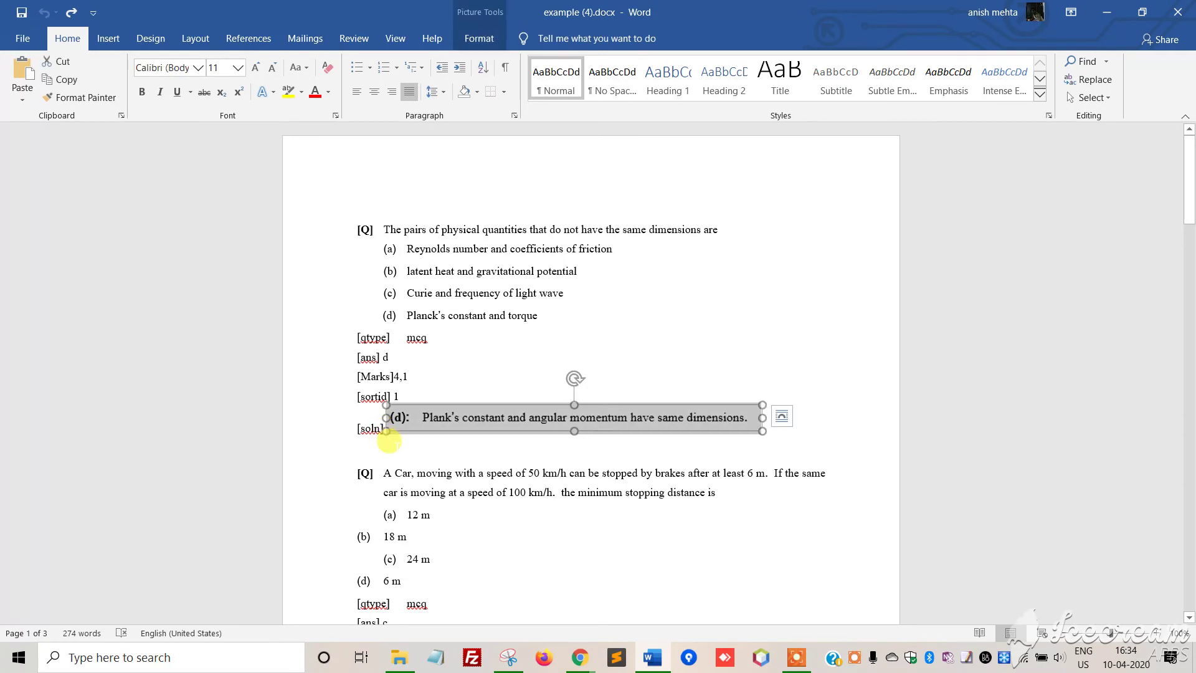
click(388, 442)
click(309, 468)
scroll(310, 466, down, 1)
click(310, 467)
scroll(310, 467, down, 2)
- Scroll down through the document, briefly selecting the stopping-distance equation
scroll(310, 469, down, 1)
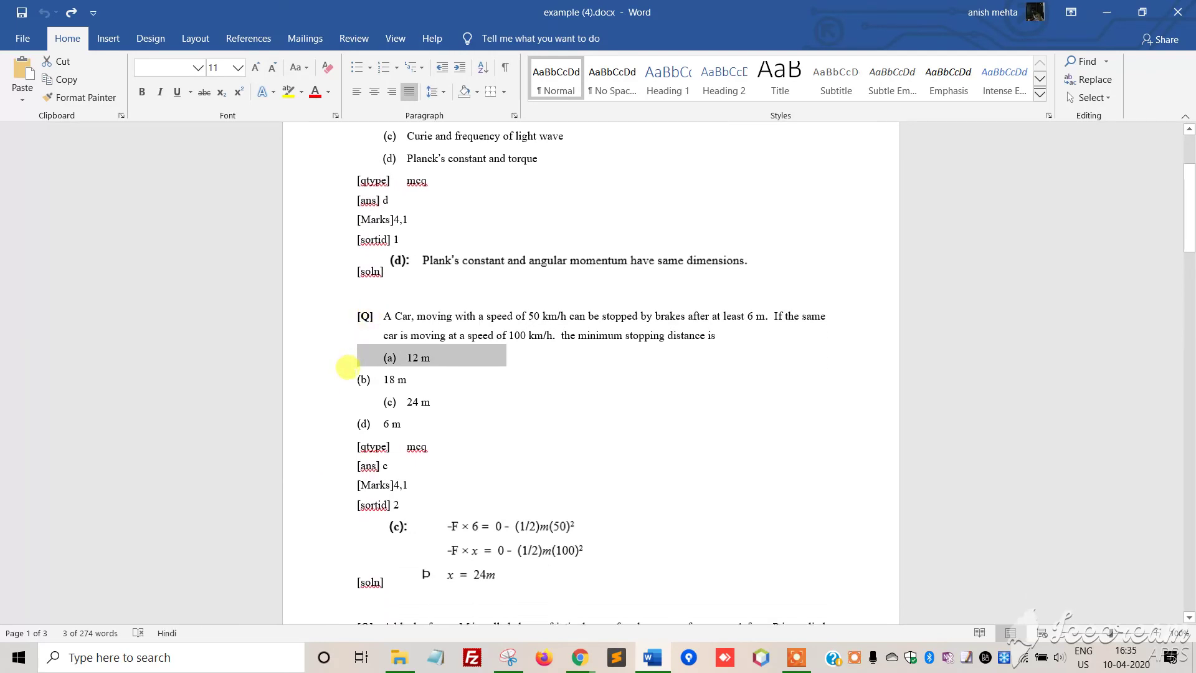
click(348, 371)
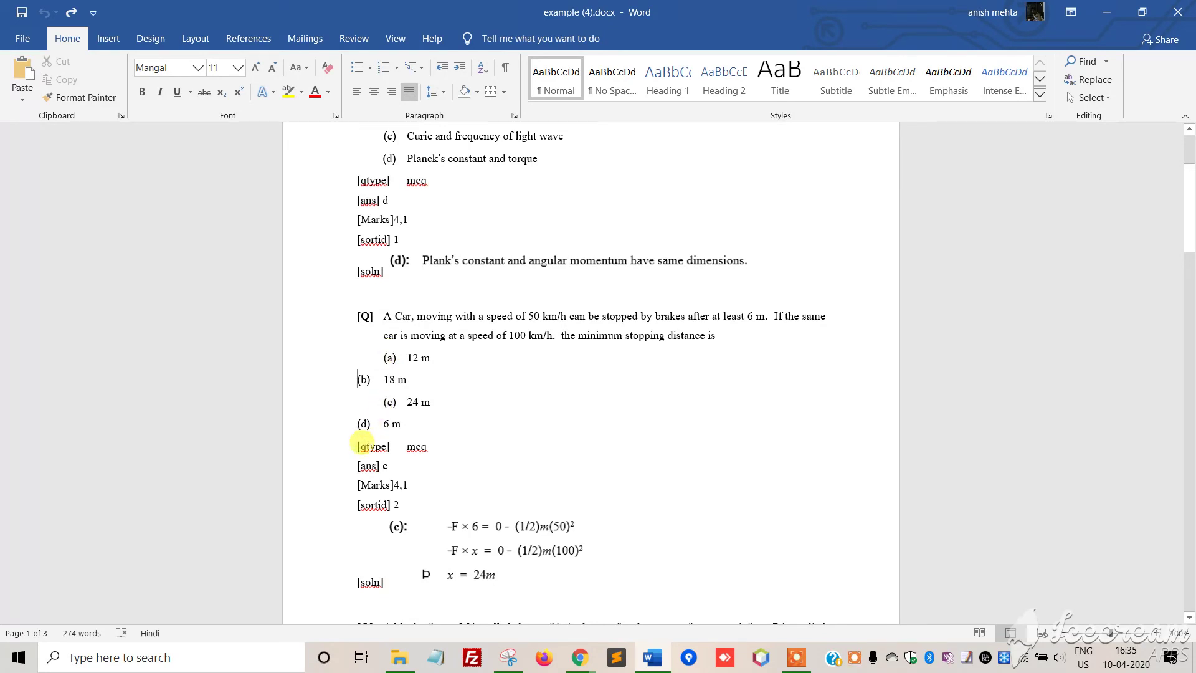
scroll(417, 465, down, 2)
scroll(416, 465, down, 1)
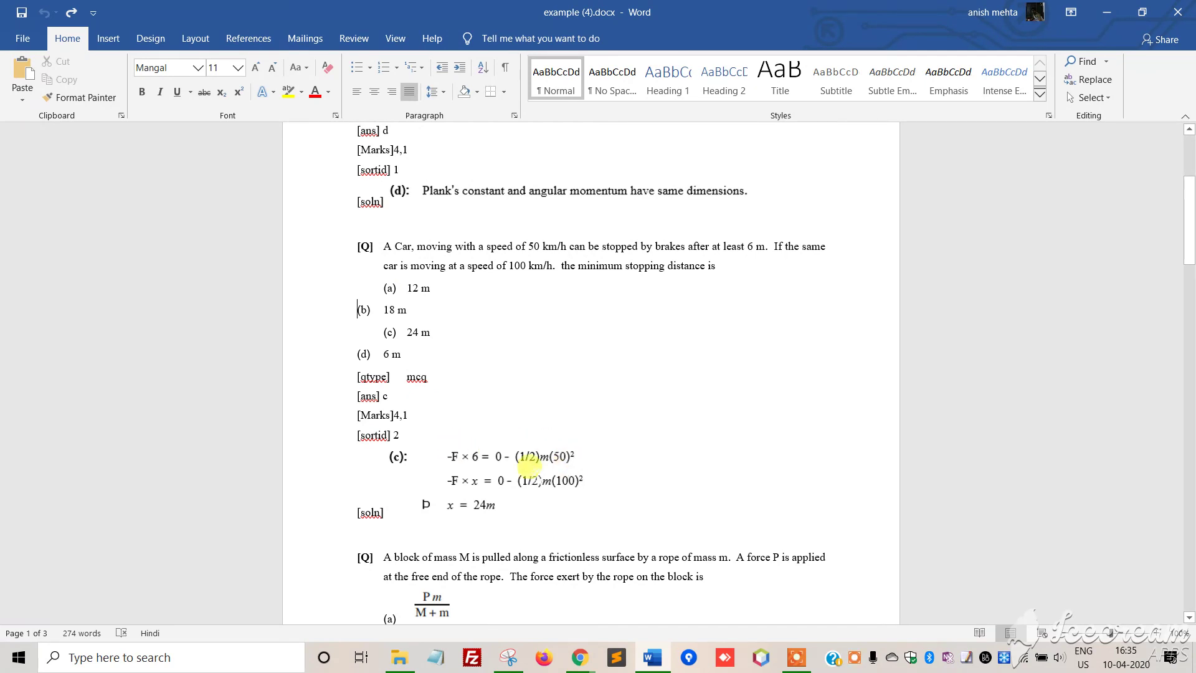
click(498, 459)
click(742, 475)
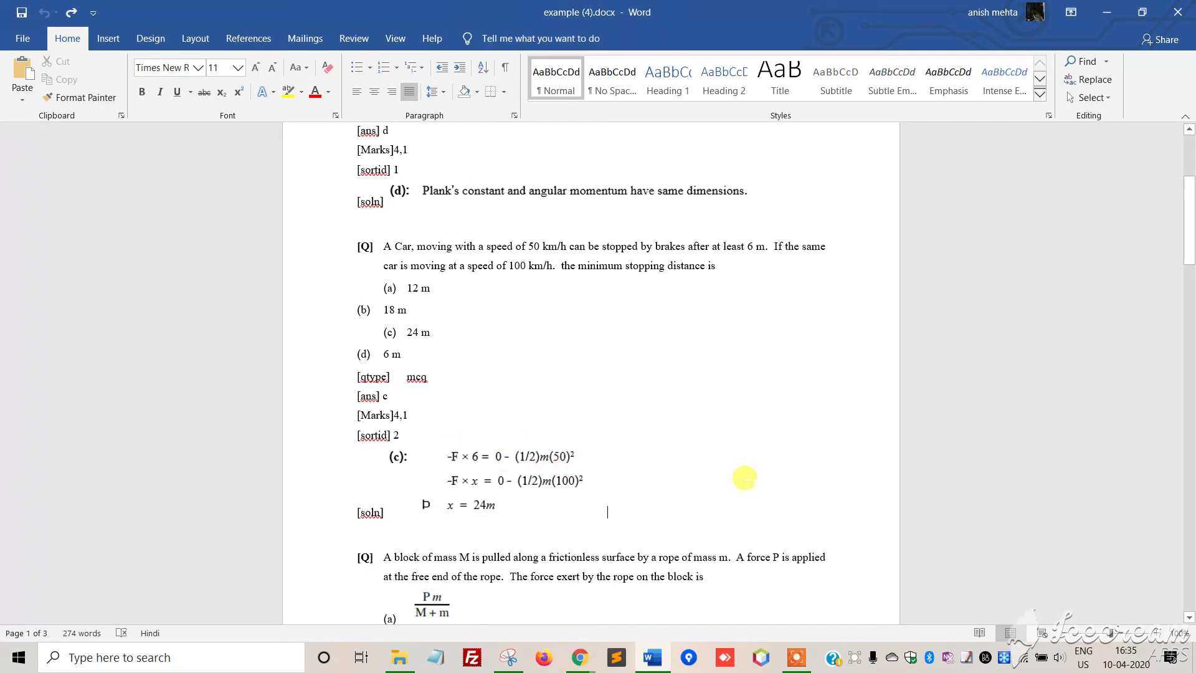
scroll(742, 478, down, 4)
scroll(741, 478, down, 12)
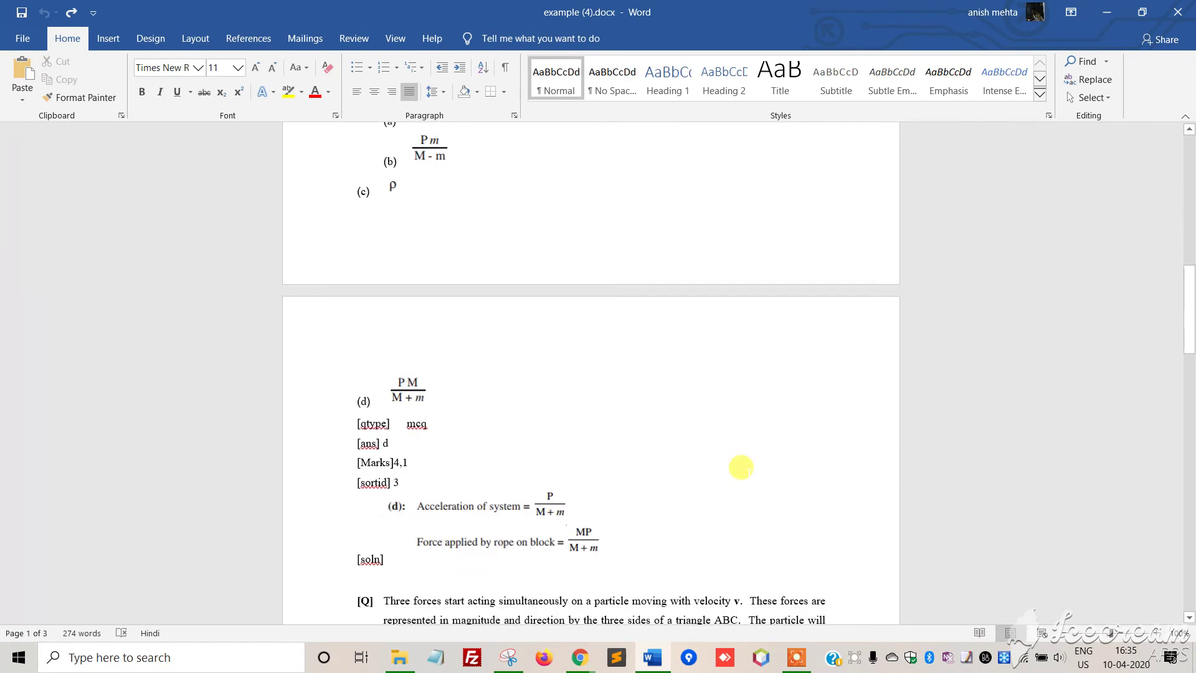
scroll(742, 462, down, 15)
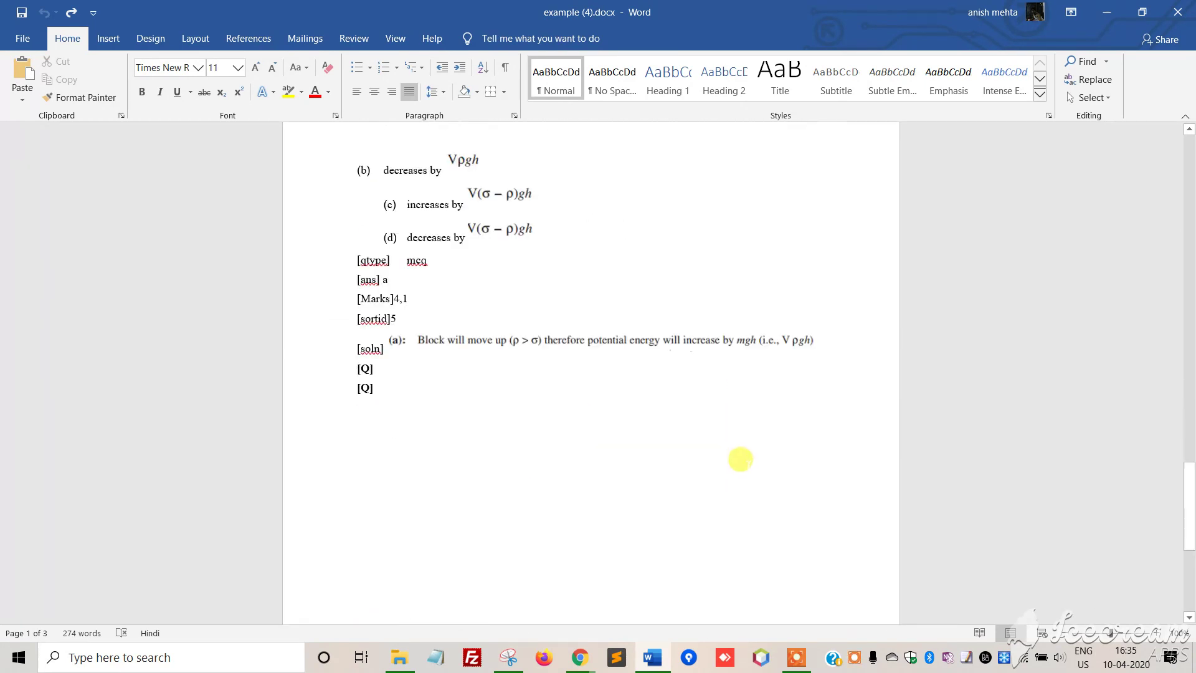
scroll(741, 445, up, 8)
- Check the two trailing [Q] lines at the document's end, then switch to Chrome
click(399, 501)
drag(391, 498, 354, 485)
click(323, 483)
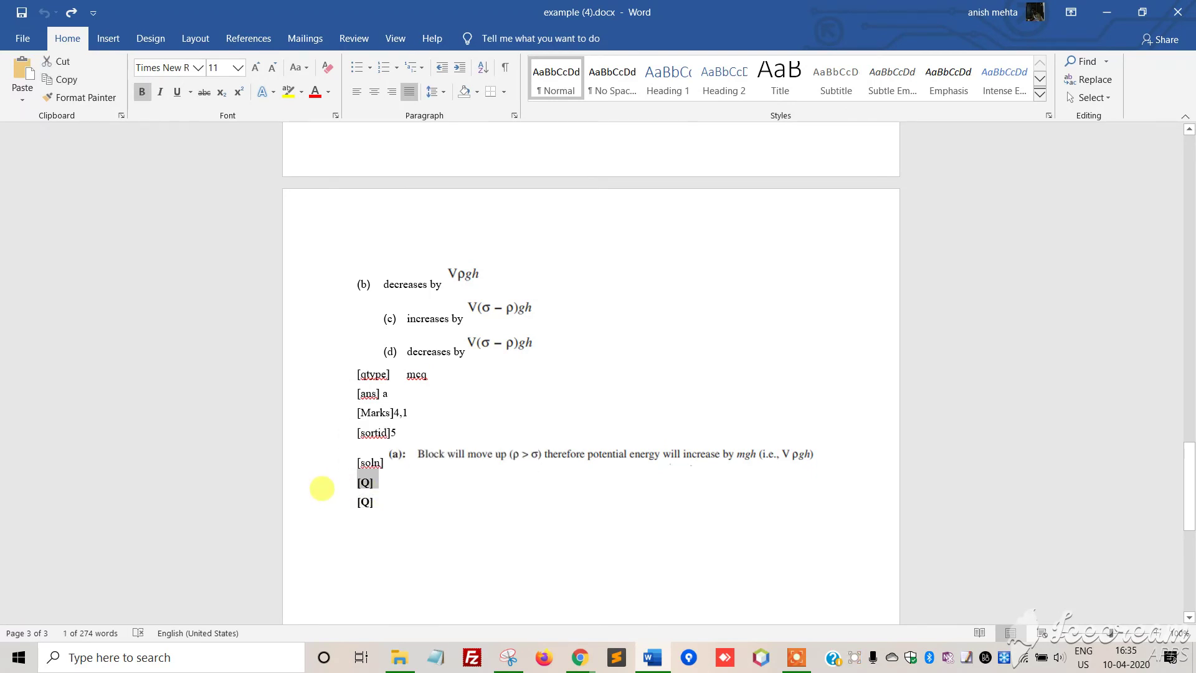
click(322, 488)
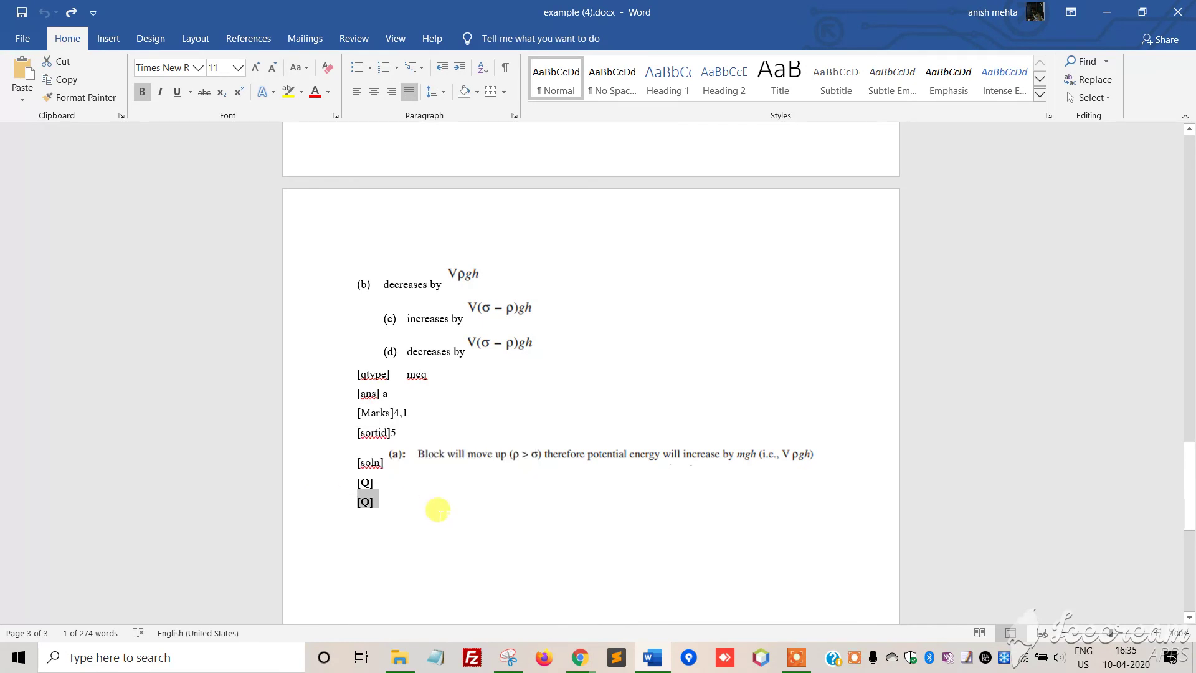
drag(438, 510, 355, 486)
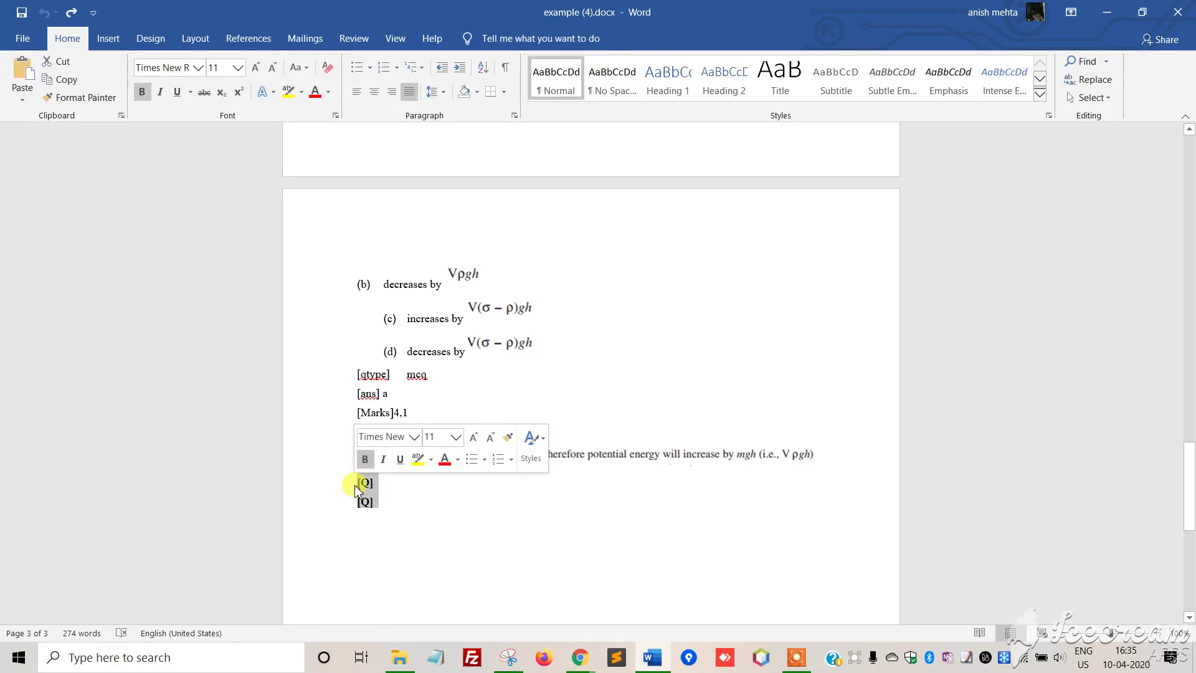
click(409, 503)
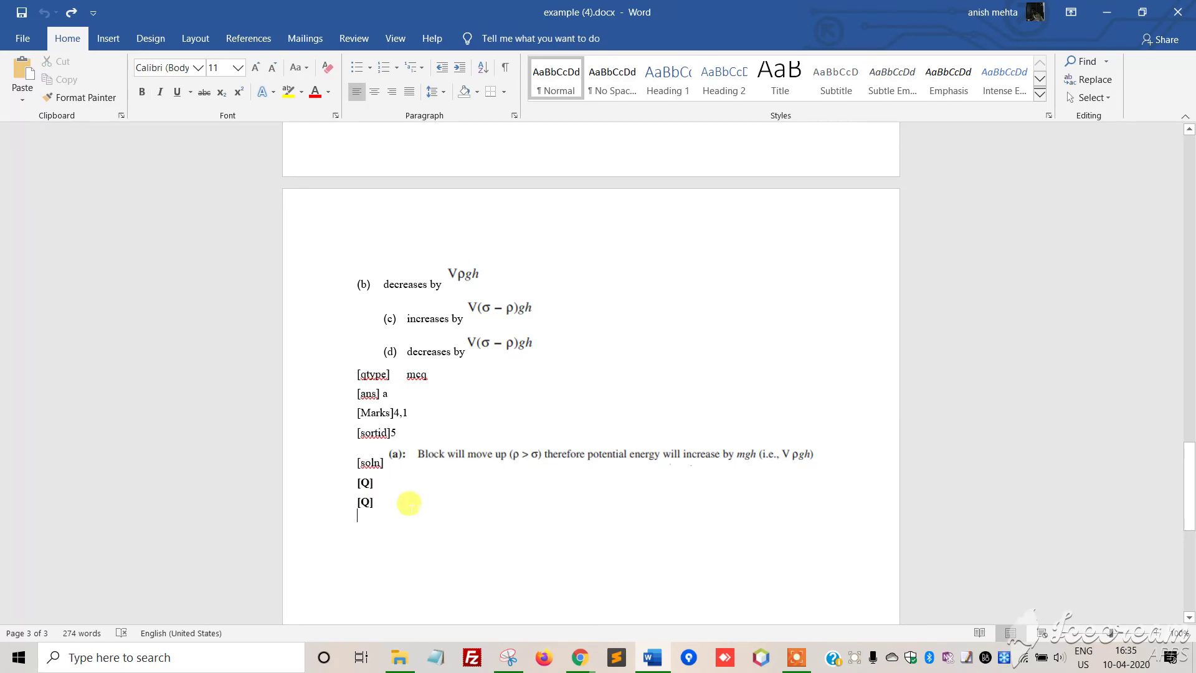
click(578, 657)
- Attach example (4).docx from Downloads to Trigrexam's Import Question form
click(621, 617)
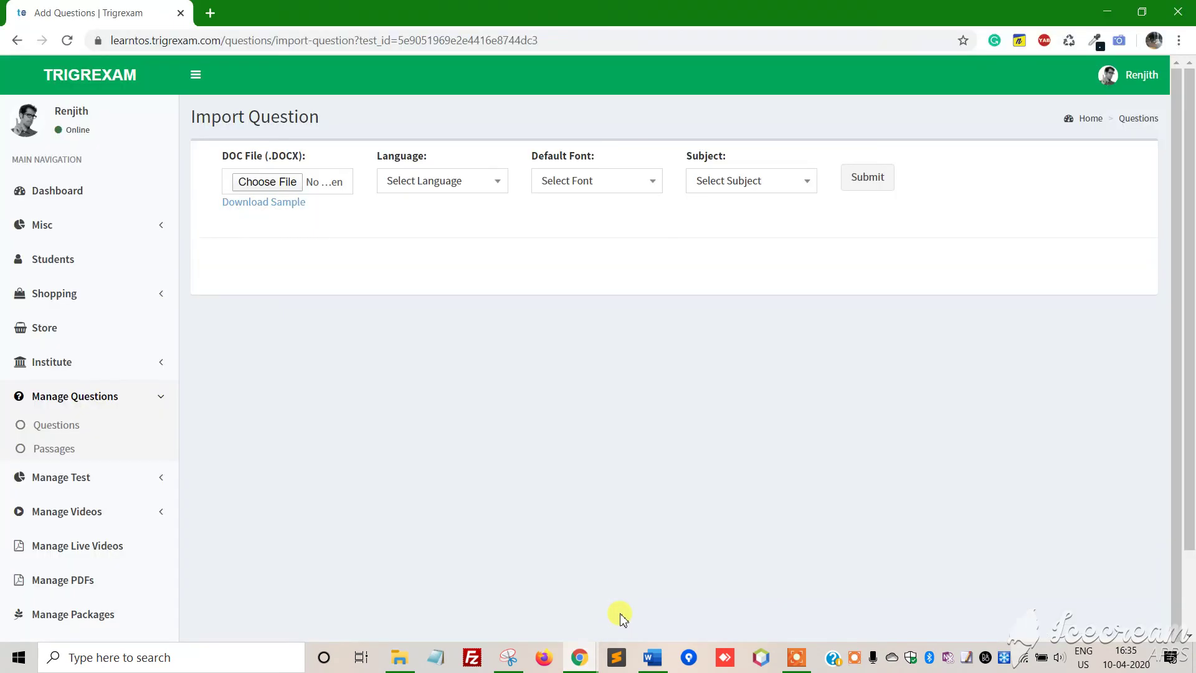
click(290, 185)
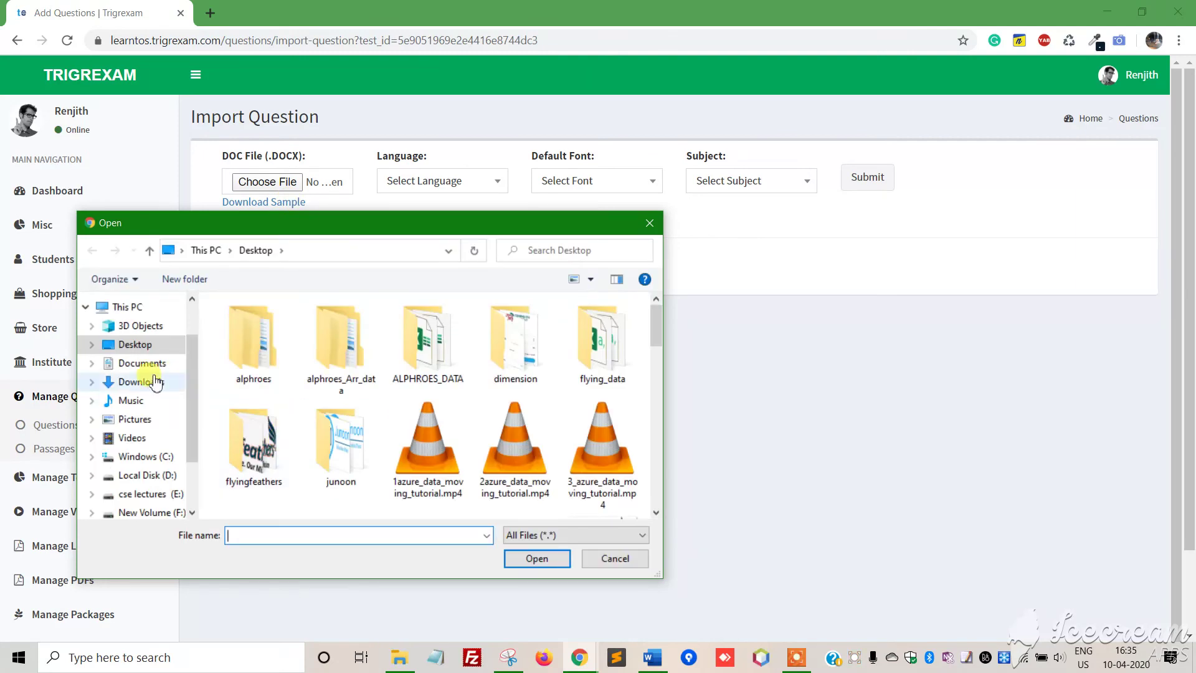
click(152, 383)
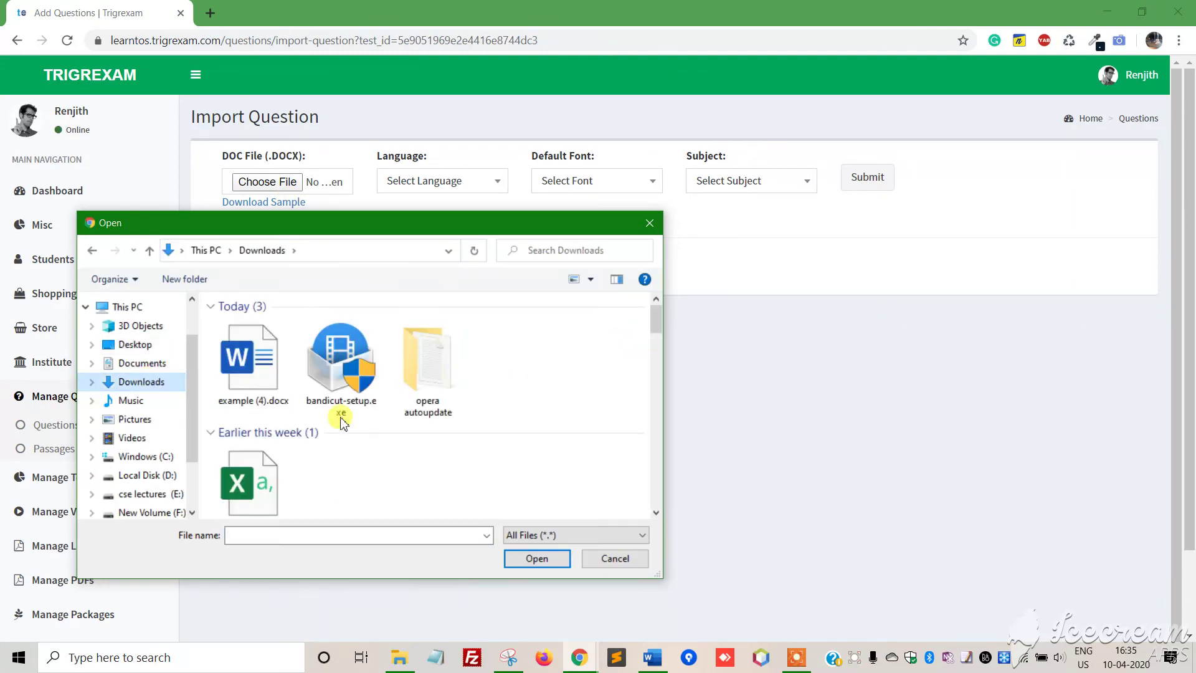
double_click(236, 369)
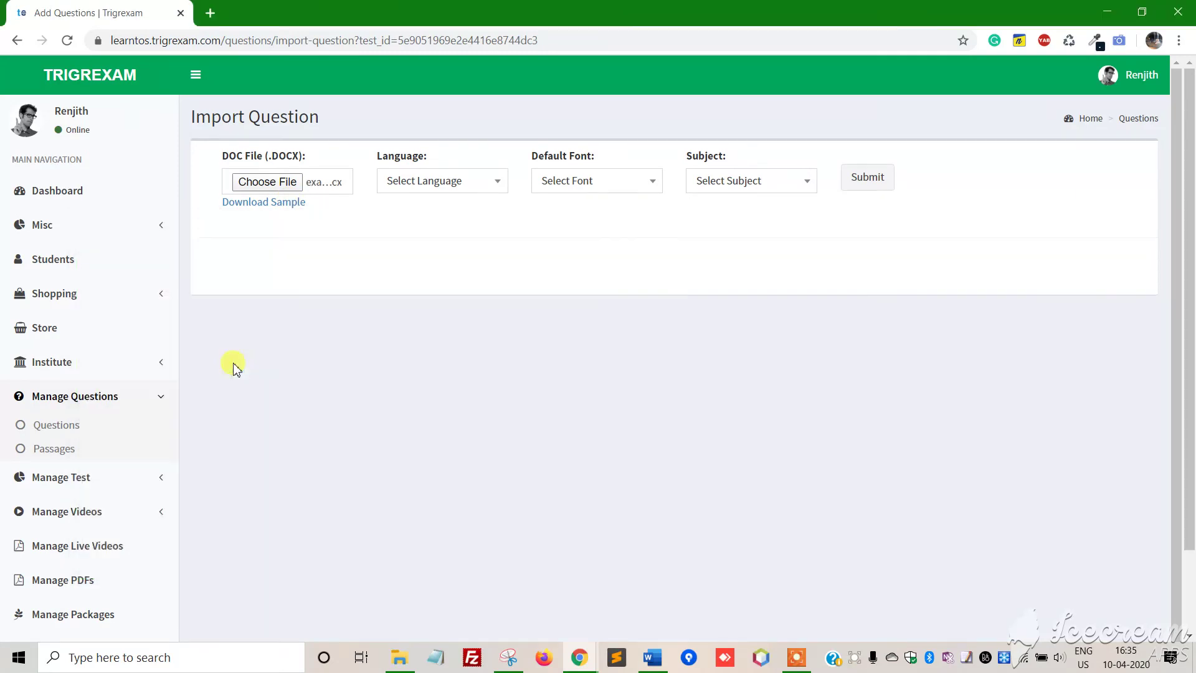
- Set language English (EN), font ARIAL and subject PHYSICS, then submit the import
click(442, 187)
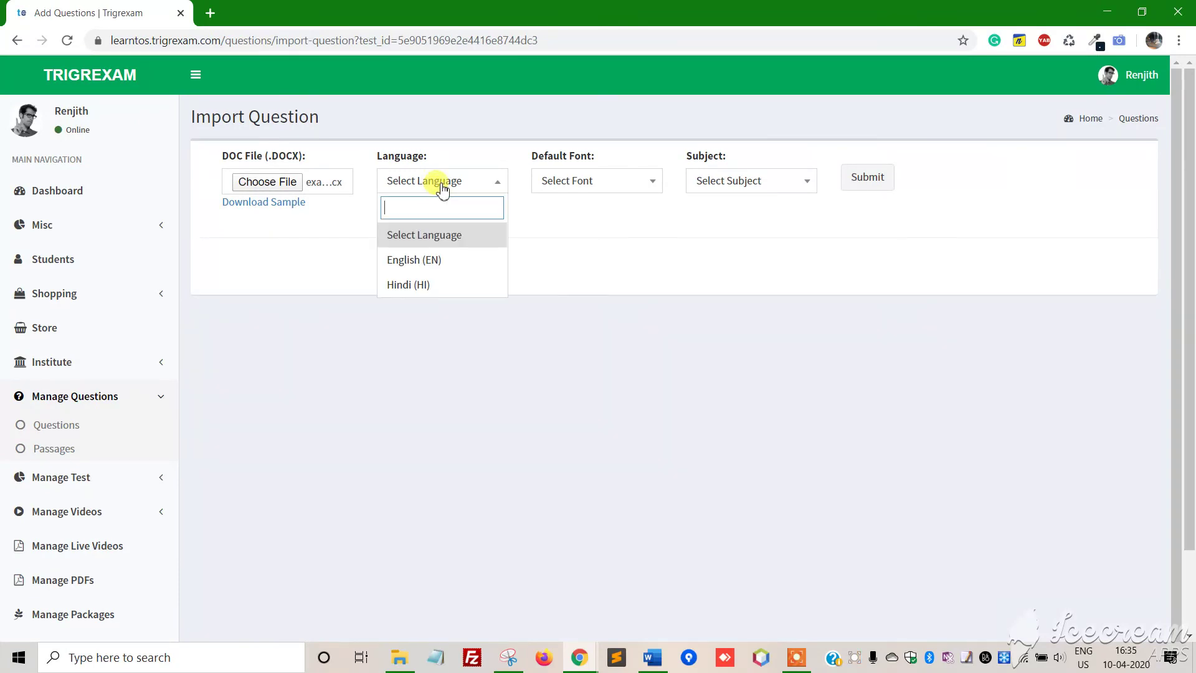
click(435, 263)
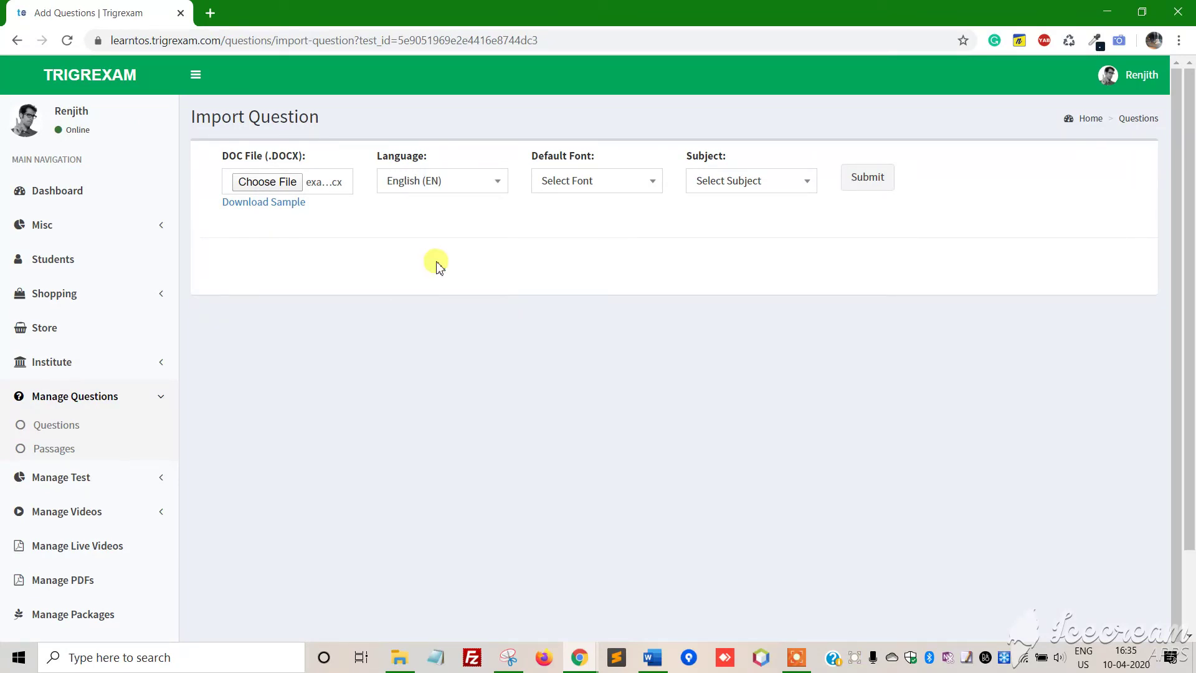
click(570, 182)
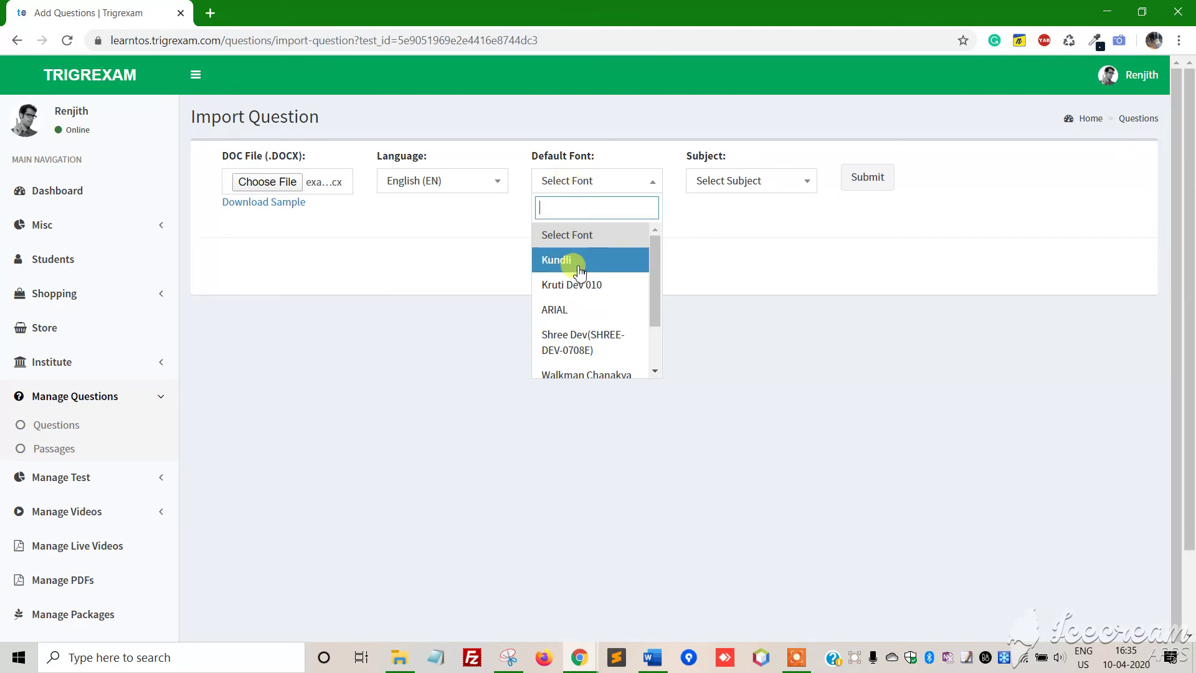
click(569, 309)
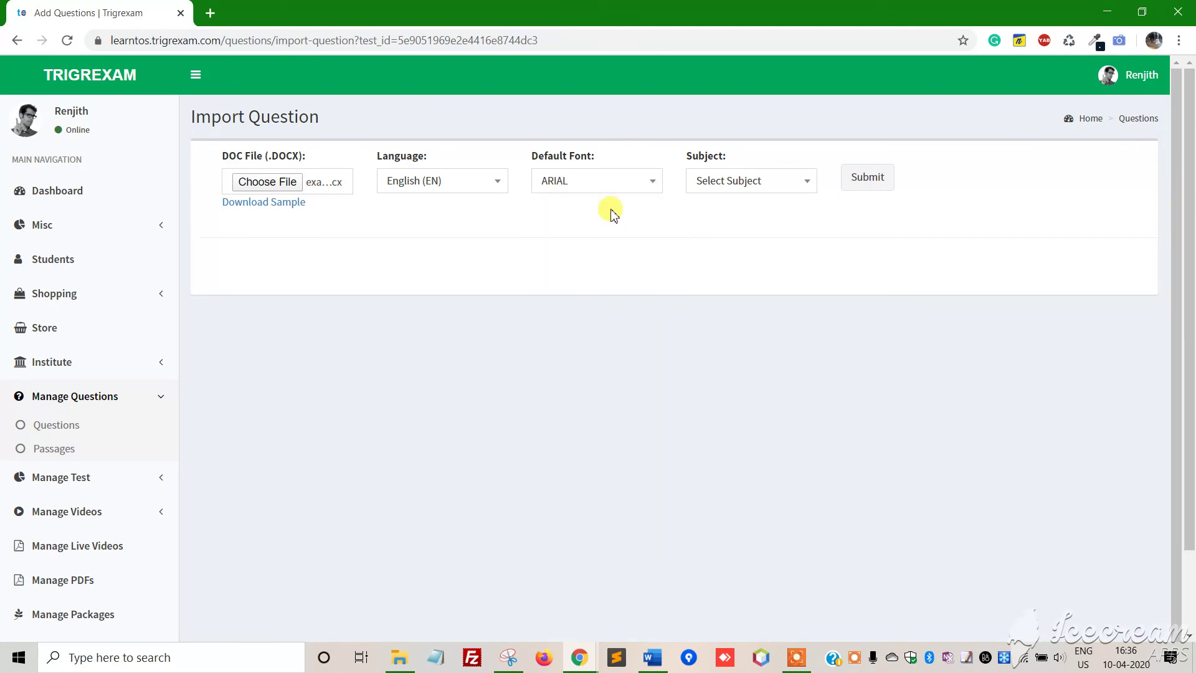
click(729, 186)
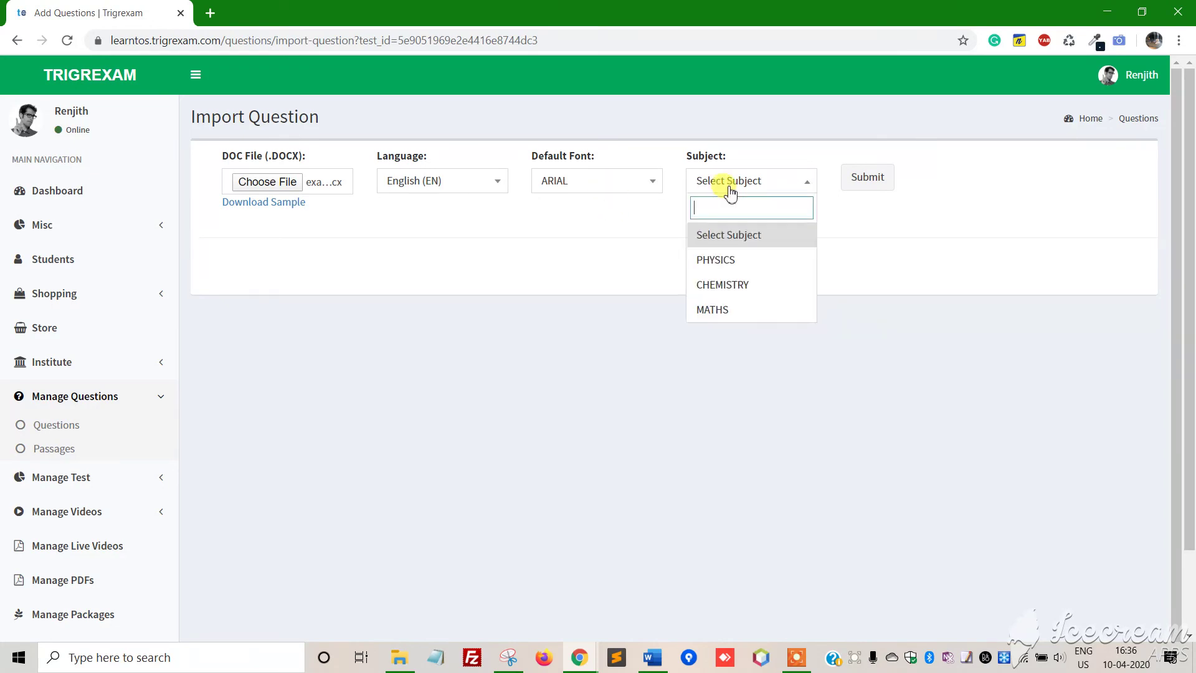
click(726, 259)
click(868, 179)
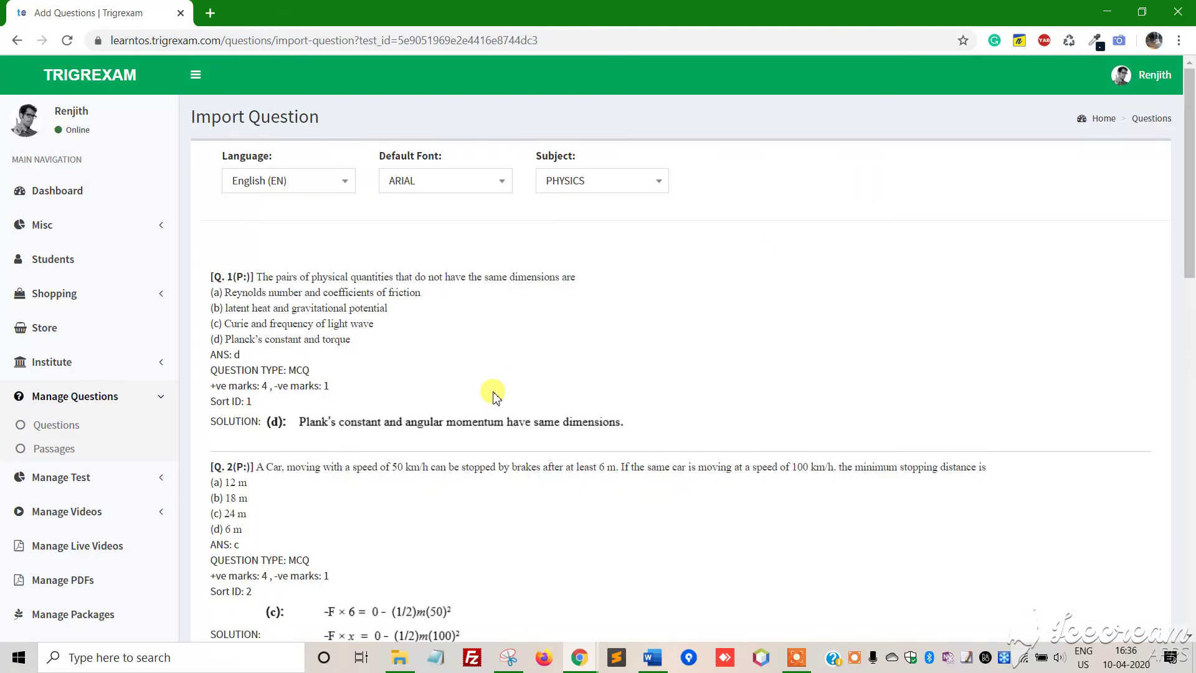
- Scroll through the parsed preview down to Q. 2, the car stopping-distance MCQ
scroll(492, 393, down, 1)
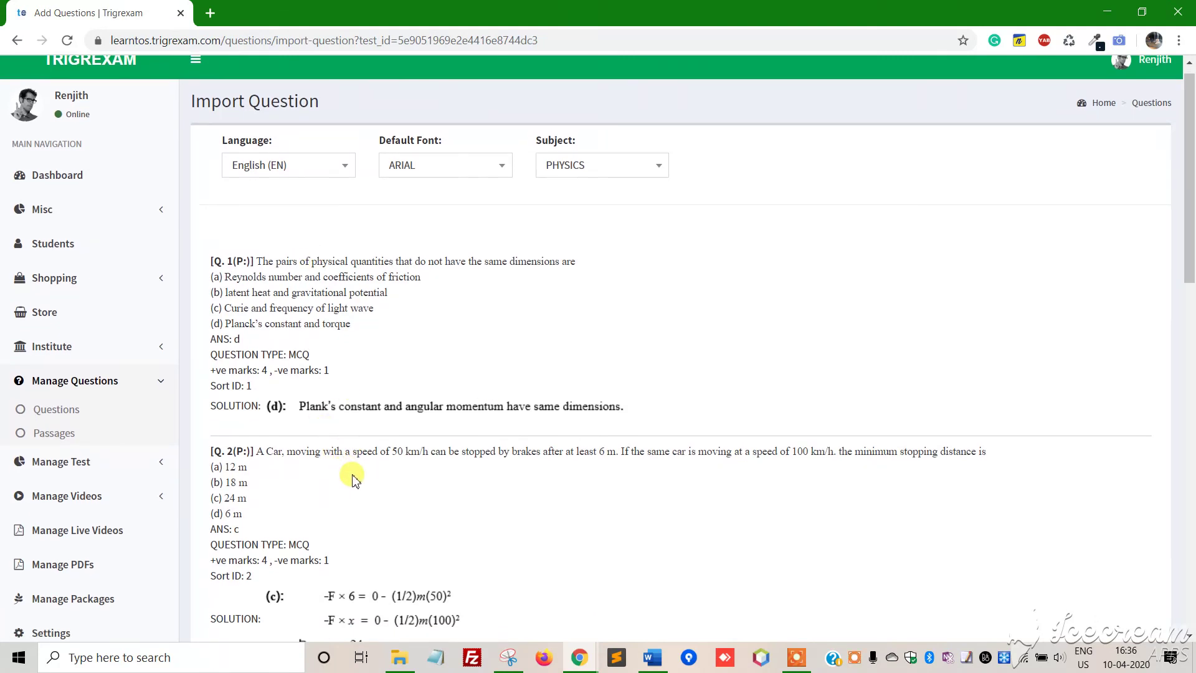
scroll(376, 502, down, 1)
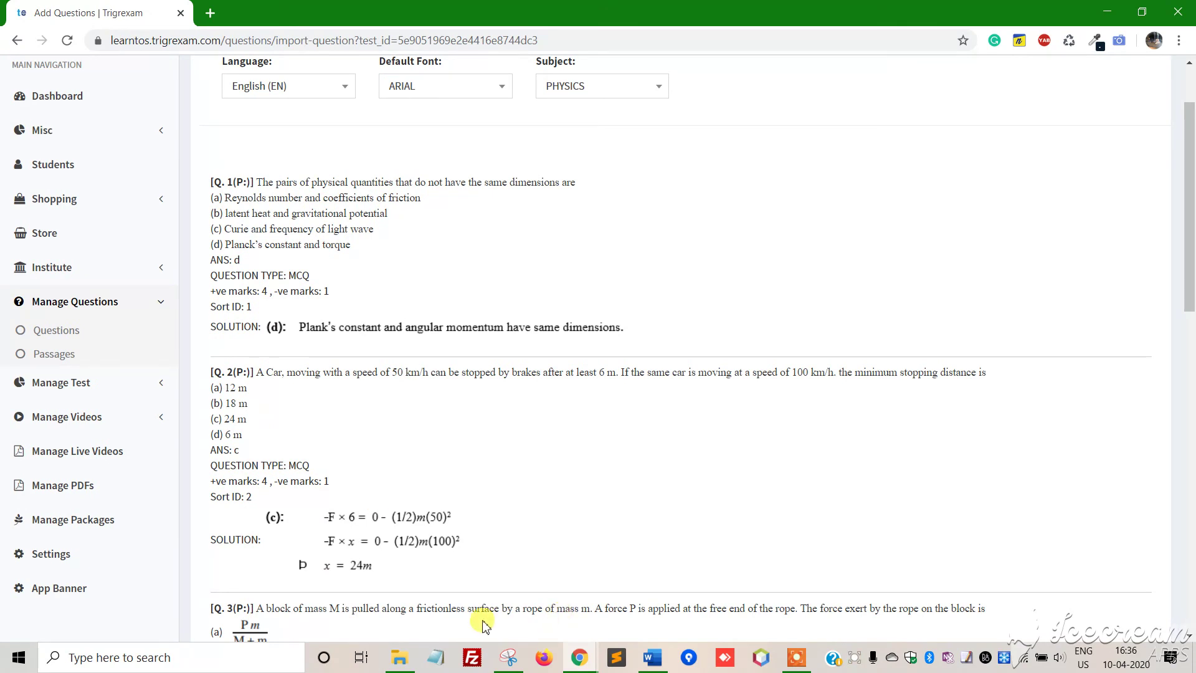
- Select the entire quiz document in Word and open a blank Notepad window
click(652, 658)
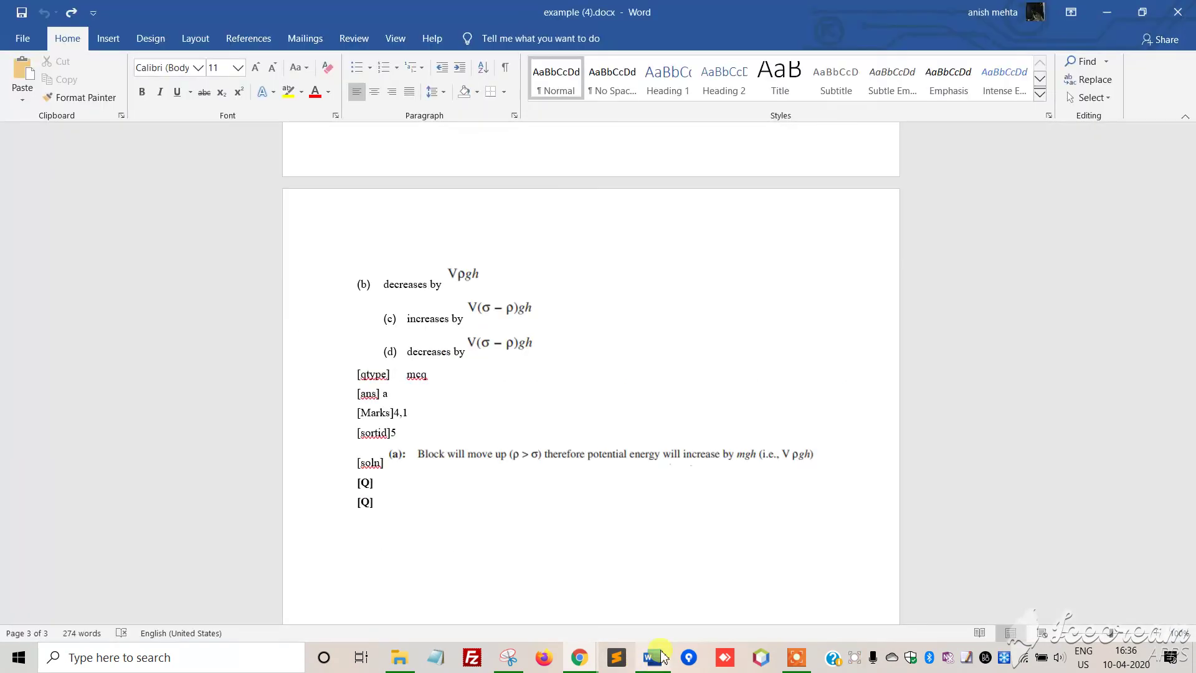
key(ctrl+a)
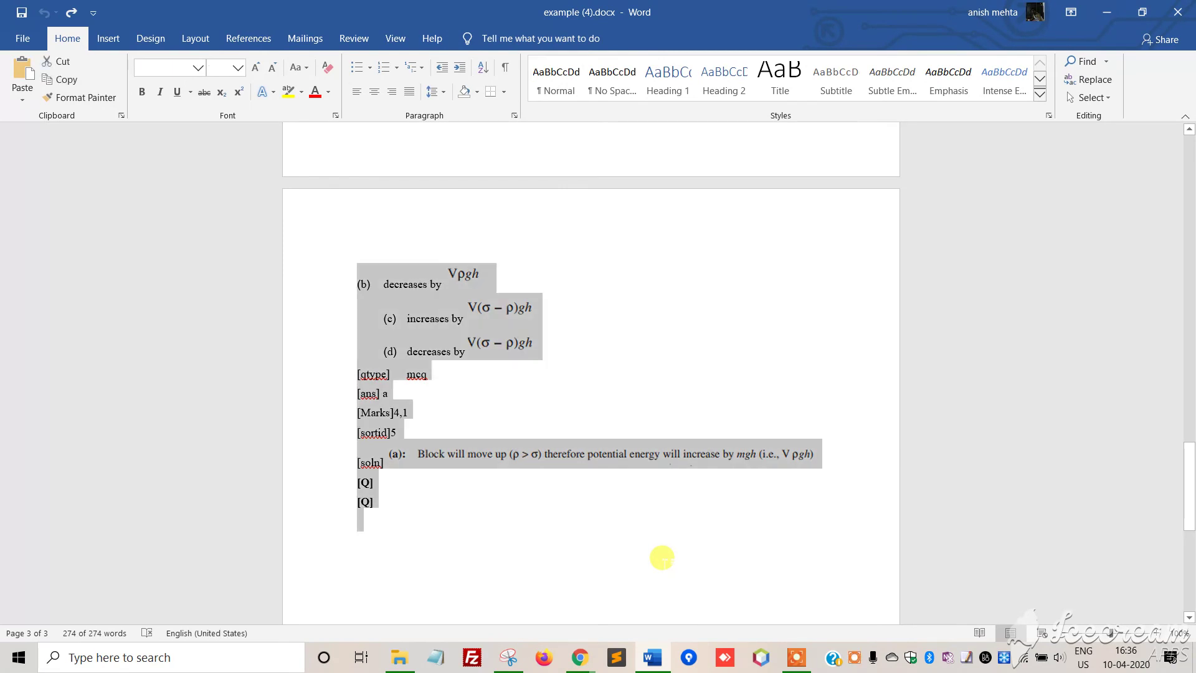
click(437, 658)
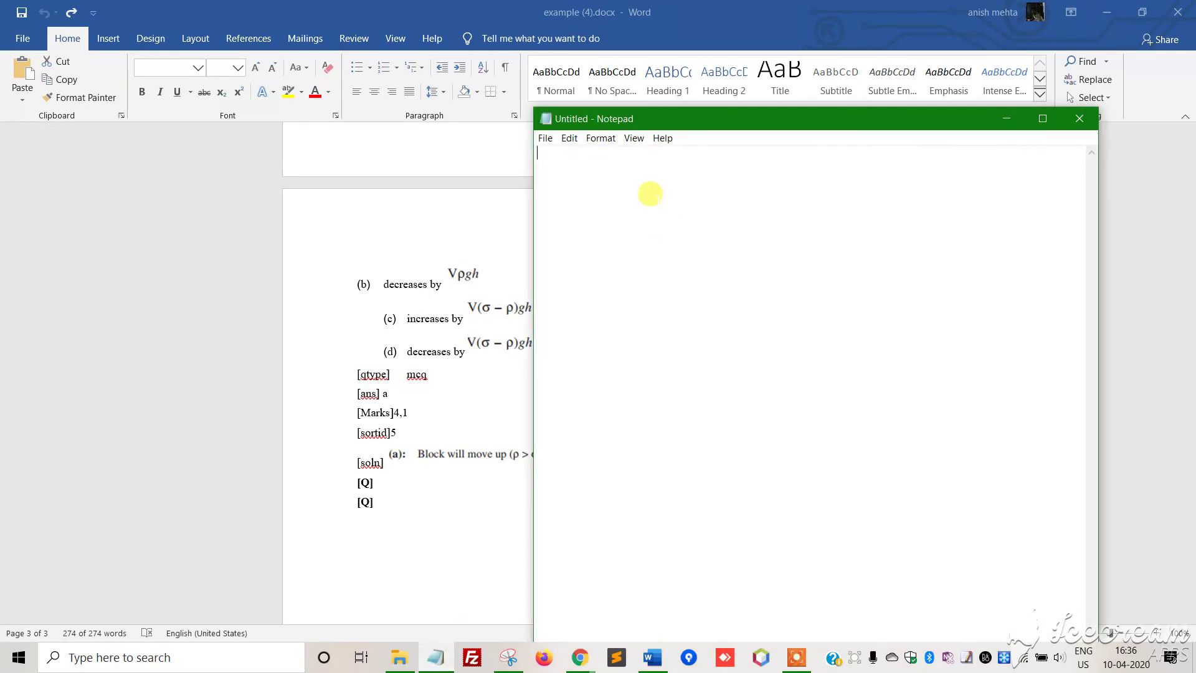